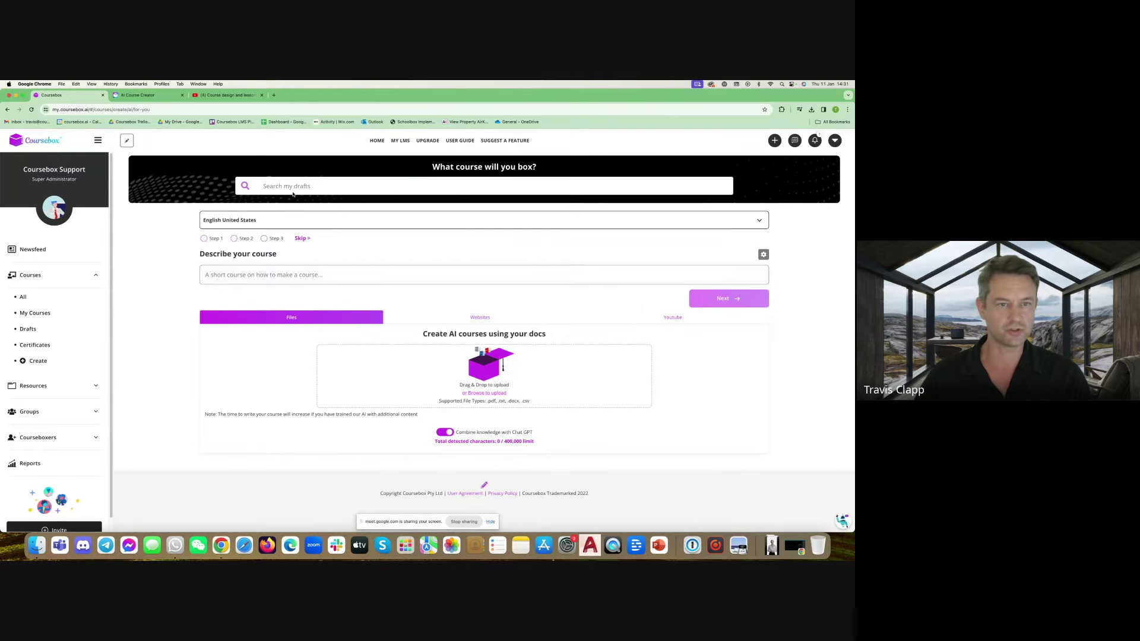
Choose English (Australia) as the course language and begin typing a short course description.
left_click(312, 222)
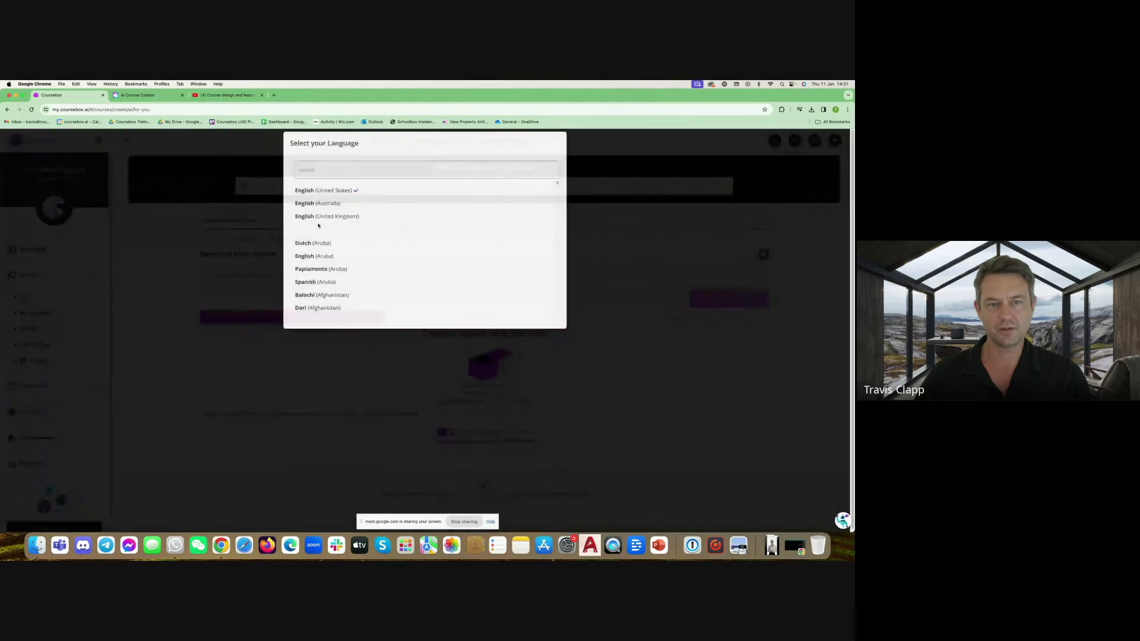
scroll(380, 273, "down", 15)
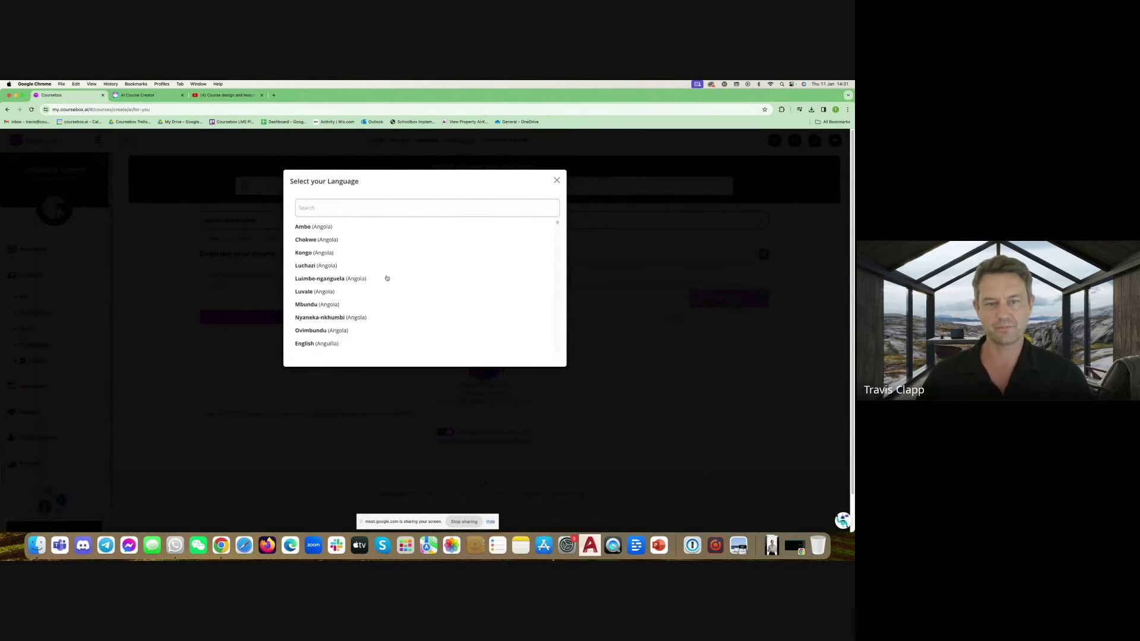
scroll(393, 290, "up", 10)
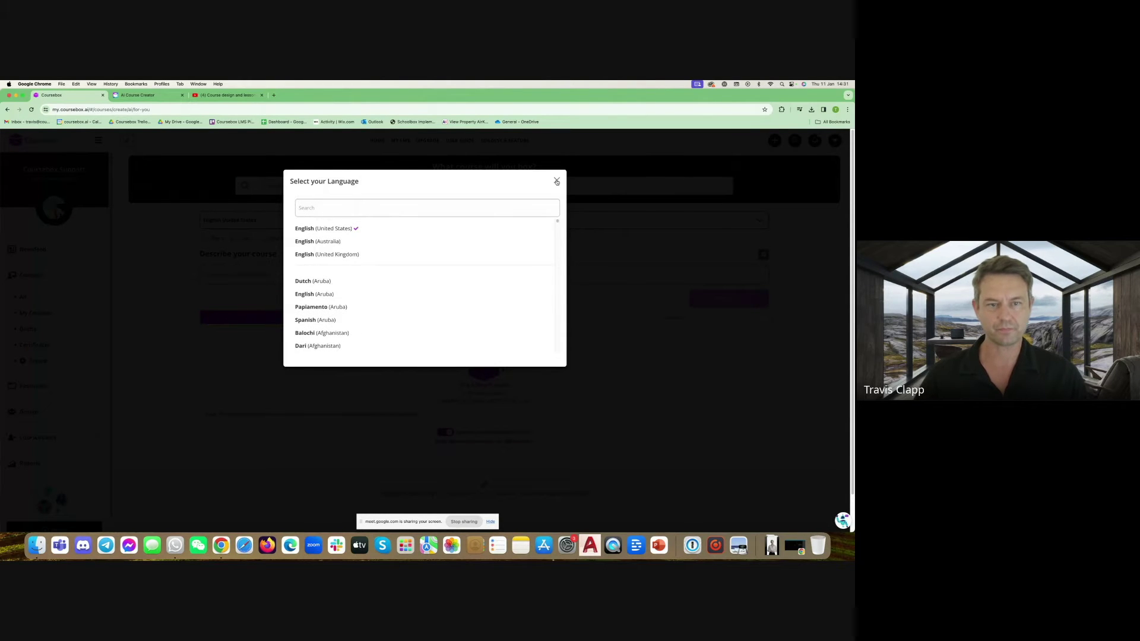
left_click(331, 242)
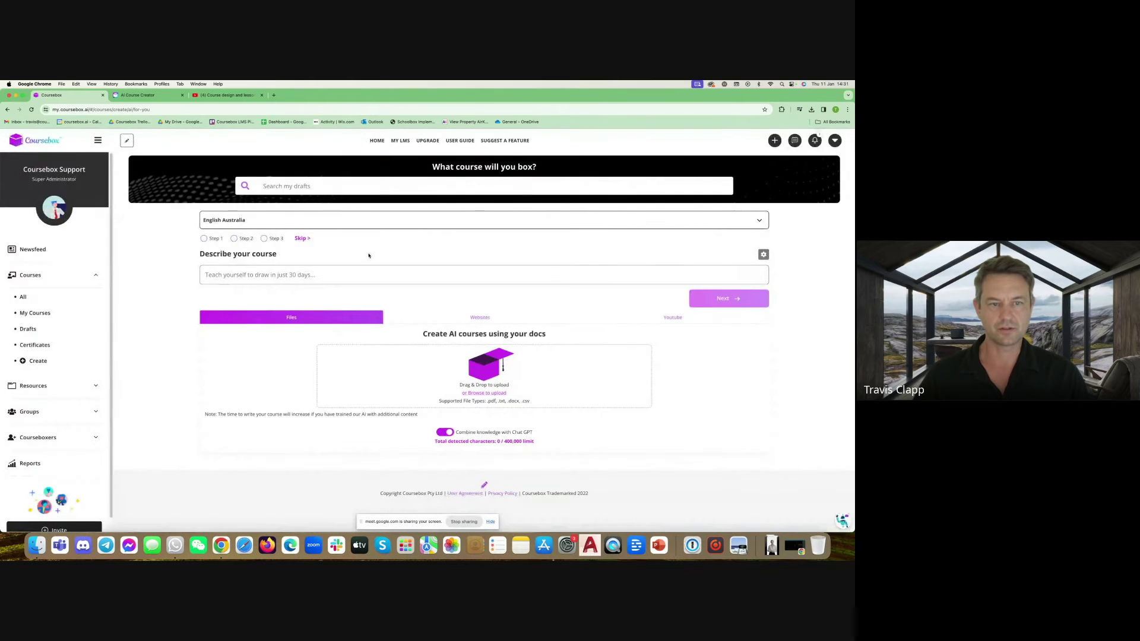
type("A short course")
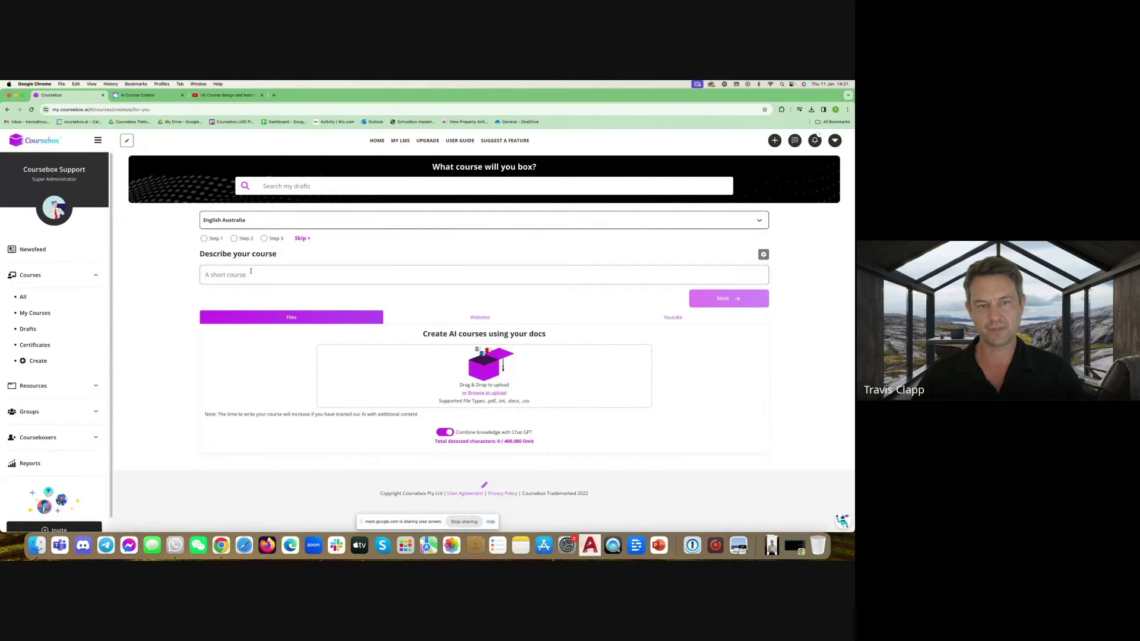
type(" on how to make a course...")
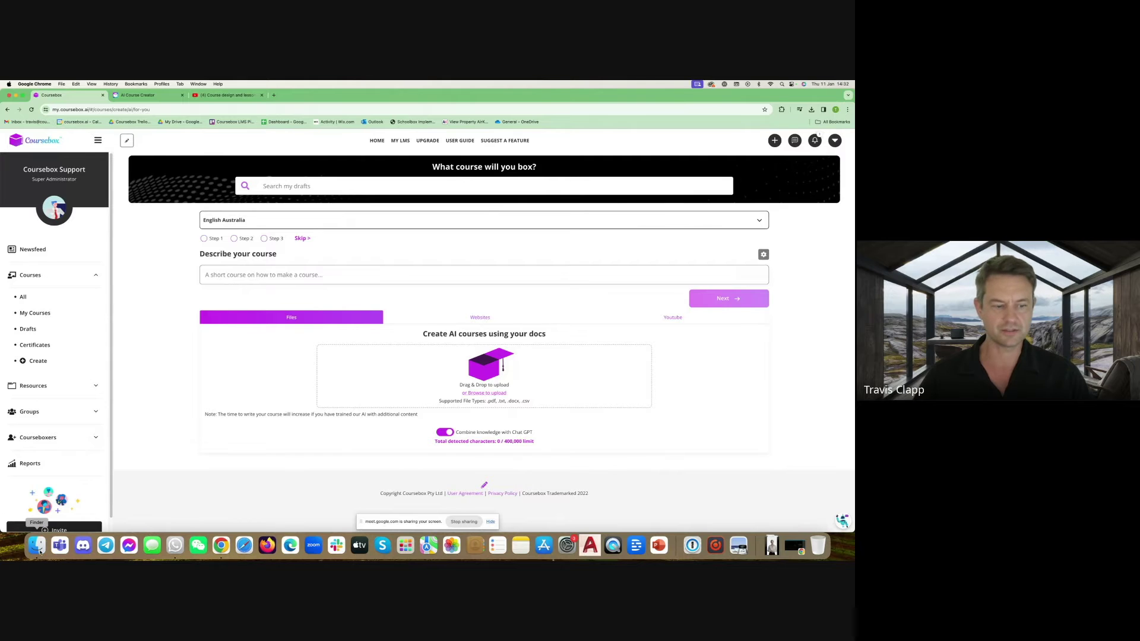
left_click(37, 546)
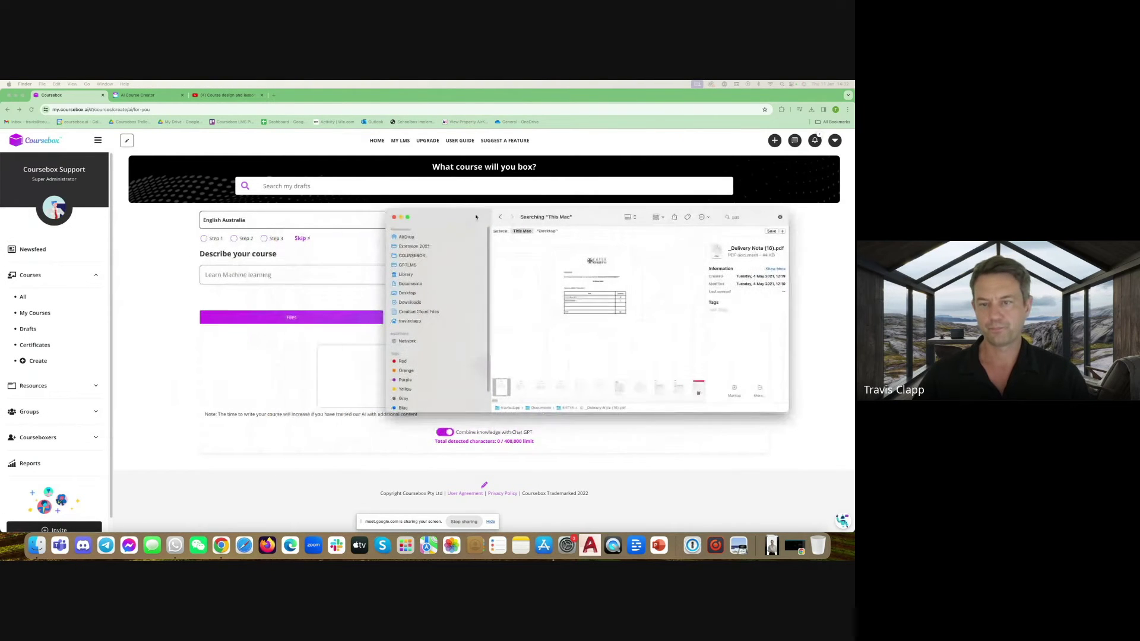
Drag 'Coursebox User Manual 5 July 2023 (2).pdf' from Downloads into the course's upload box.
left_click(410, 303)
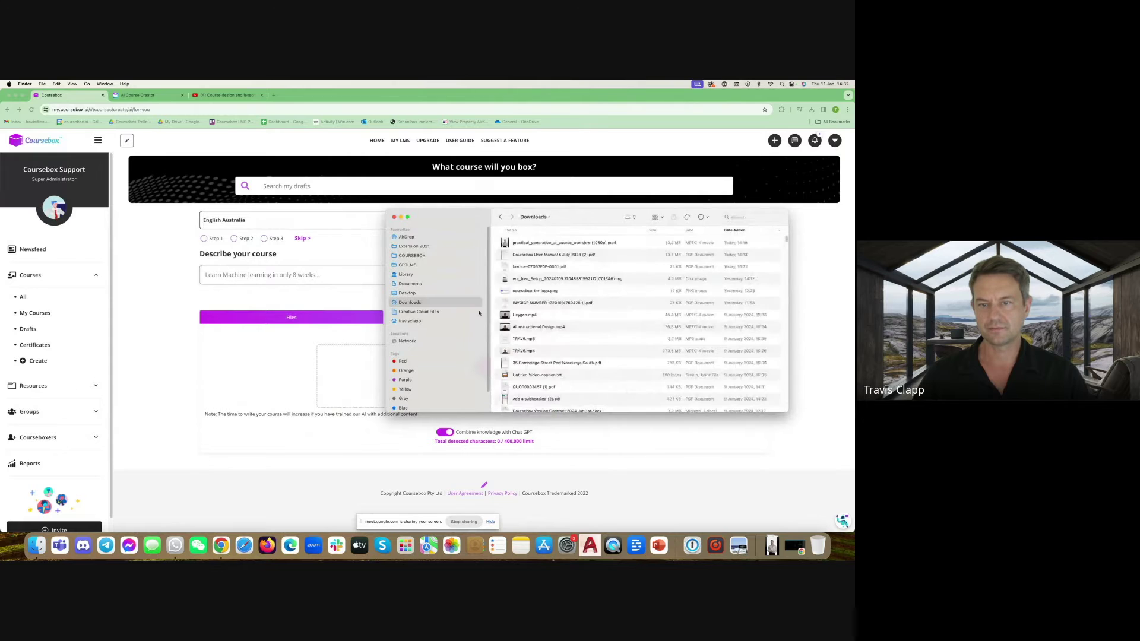
left_click(520, 257)
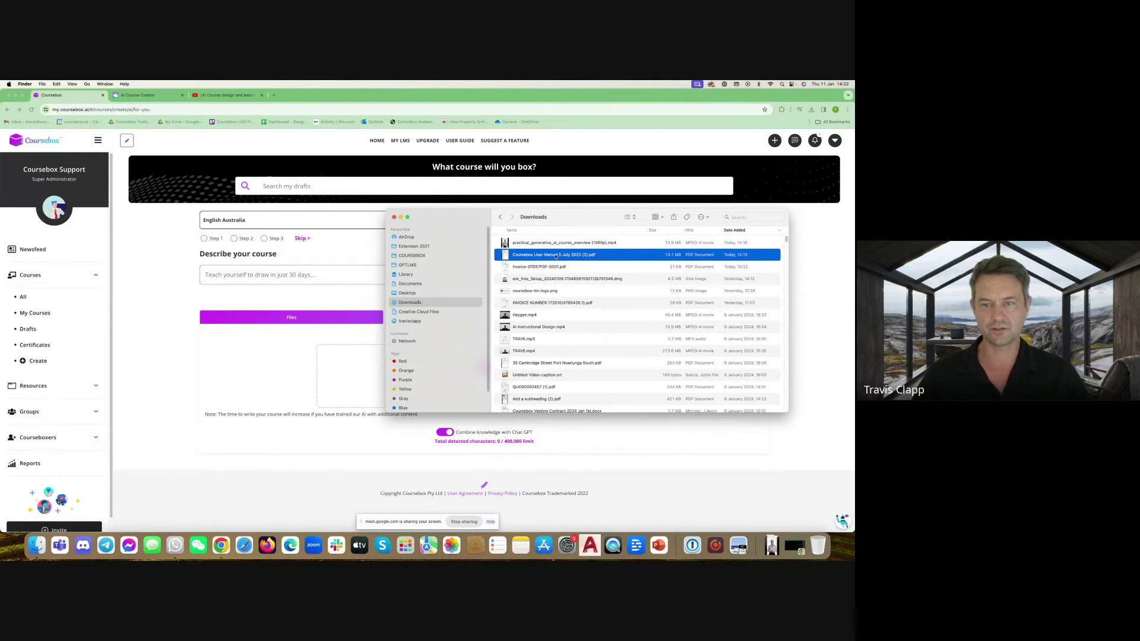
left_click_drag(563, 255, 376, 387)
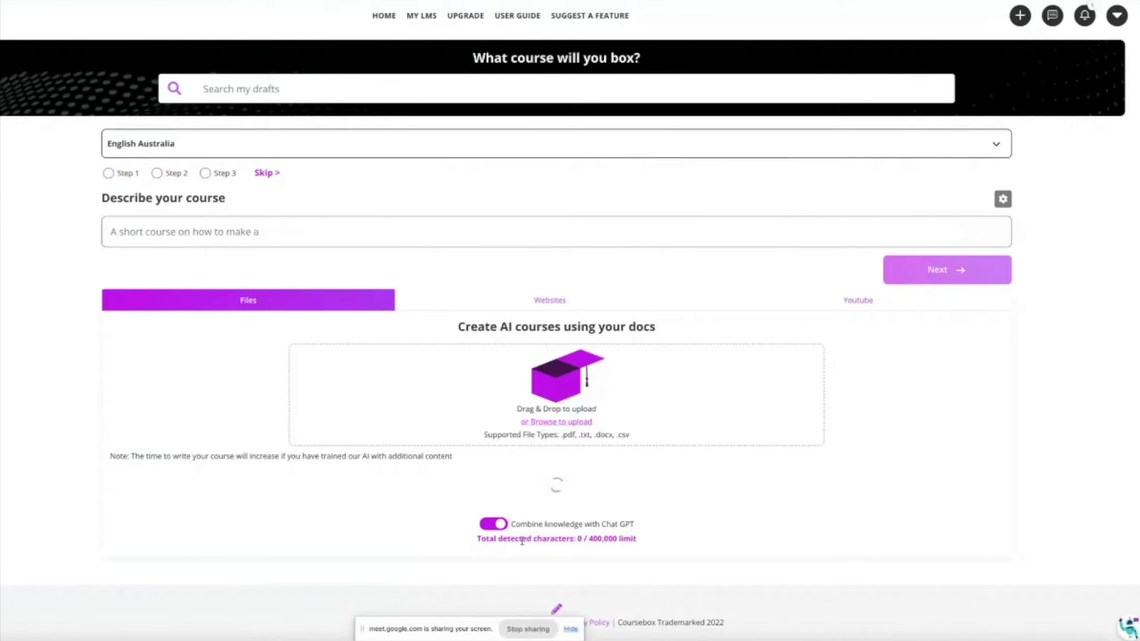
Toggle 'Combine knowledge with Chat GPT' off and back on for the 34261-character manual.
left_click_drag(514, 525, 643, 525)
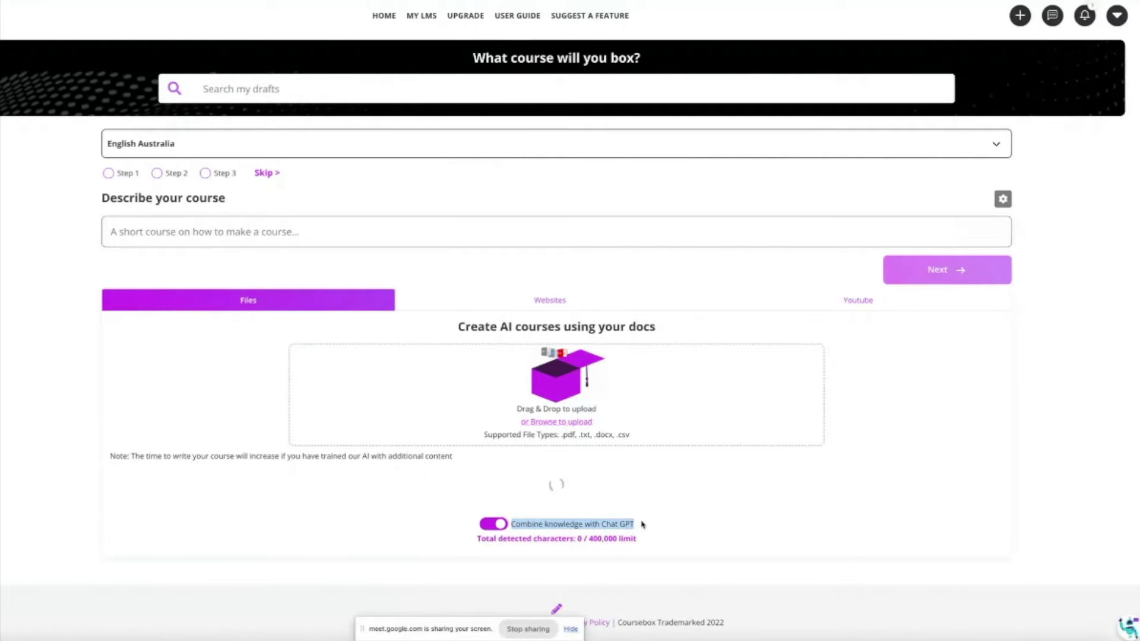
left_click(646, 526)
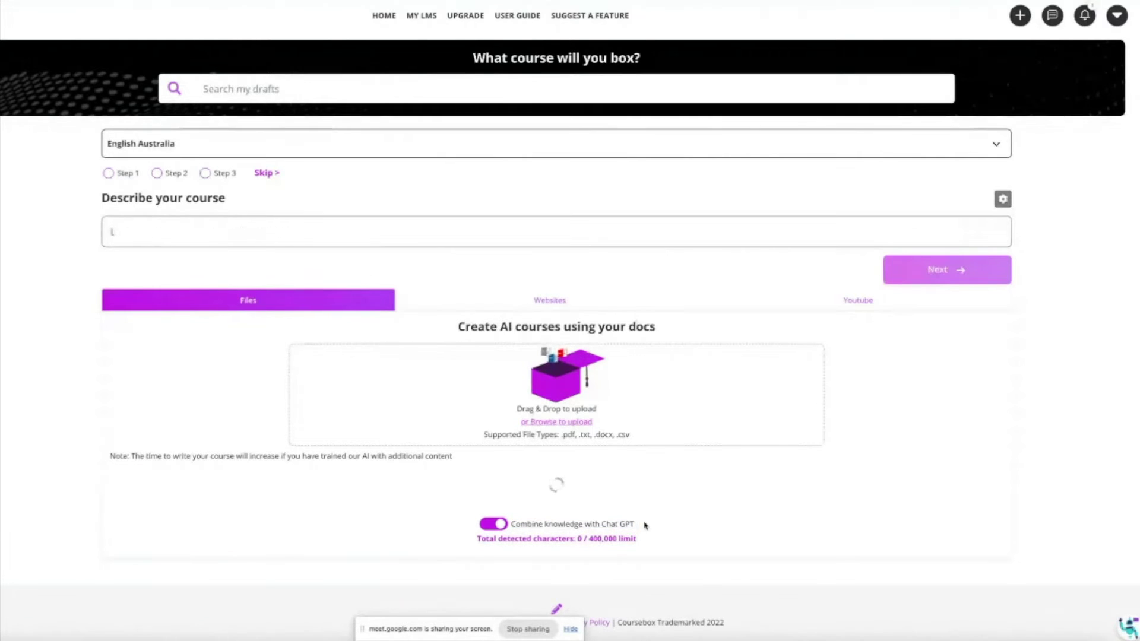
left_click(494, 525)
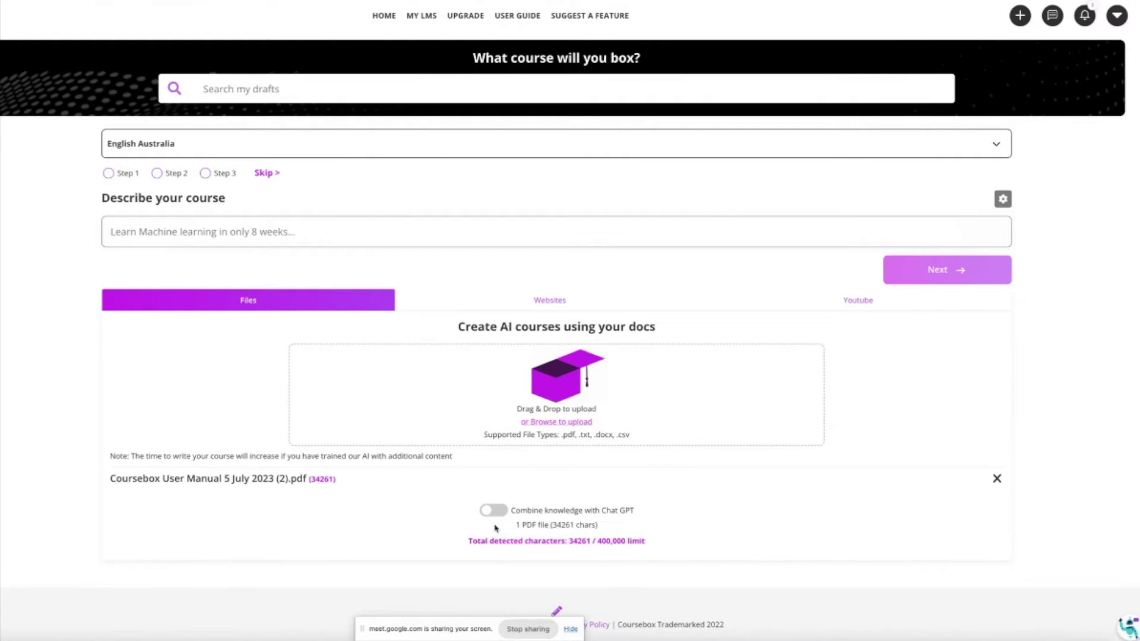
left_click_drag(110, 479, 281, 480)
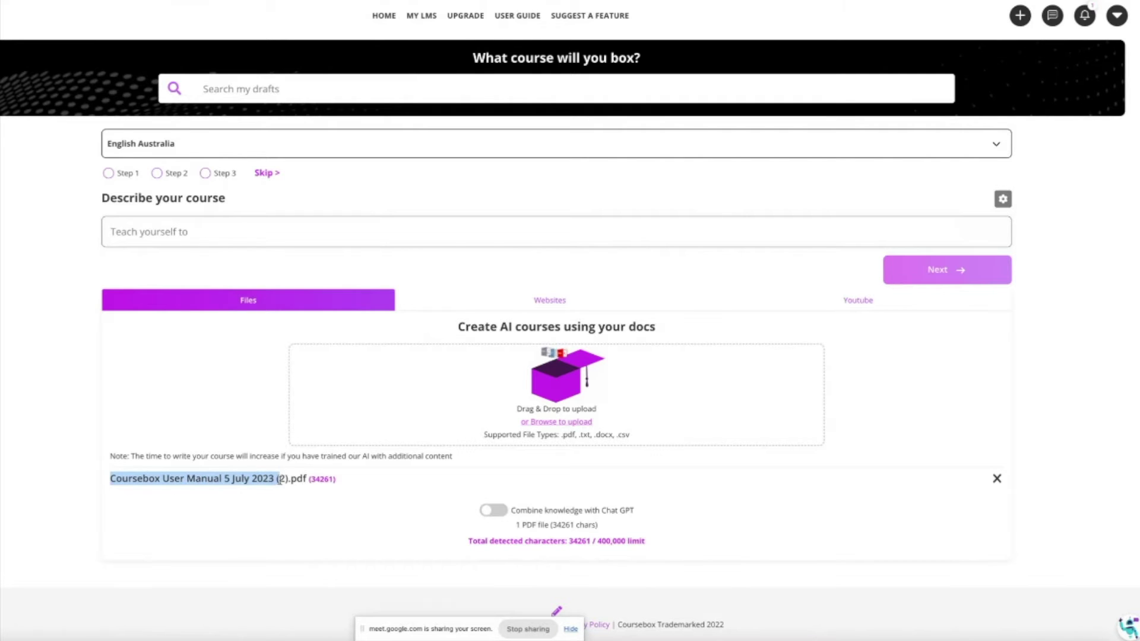
left_click(359, 512)
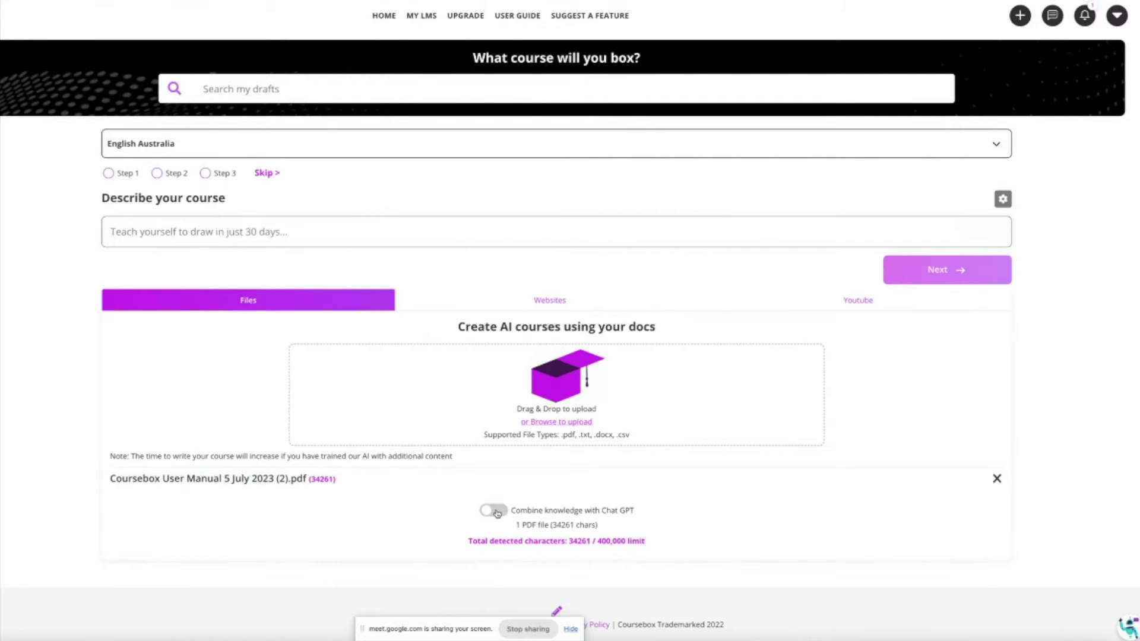
left_click(498, 513)
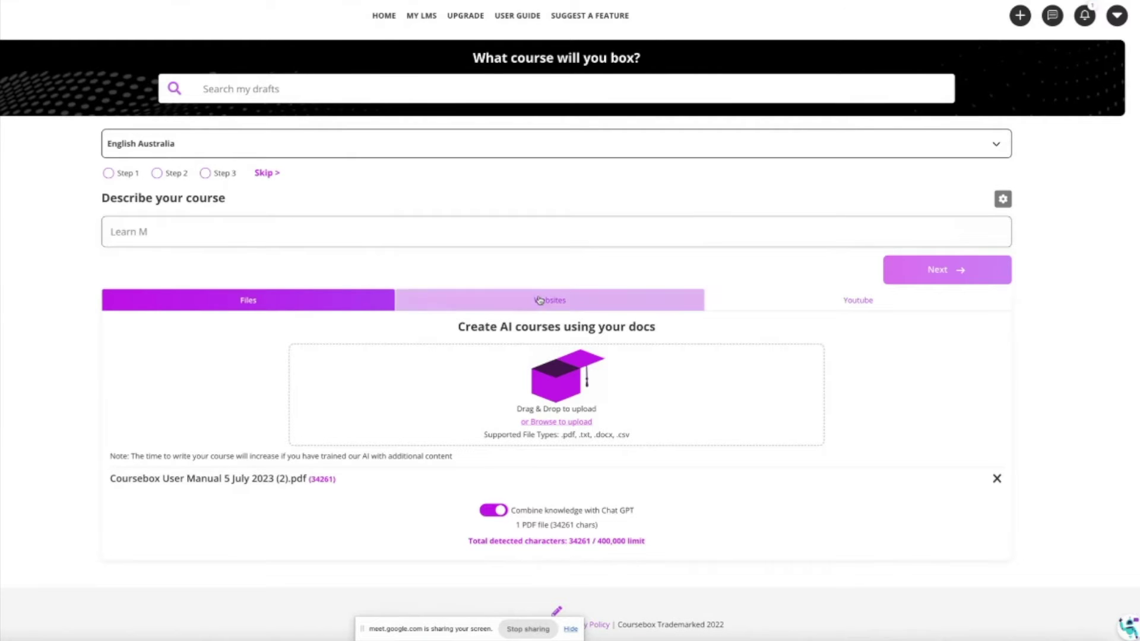
left_click(573, 297)
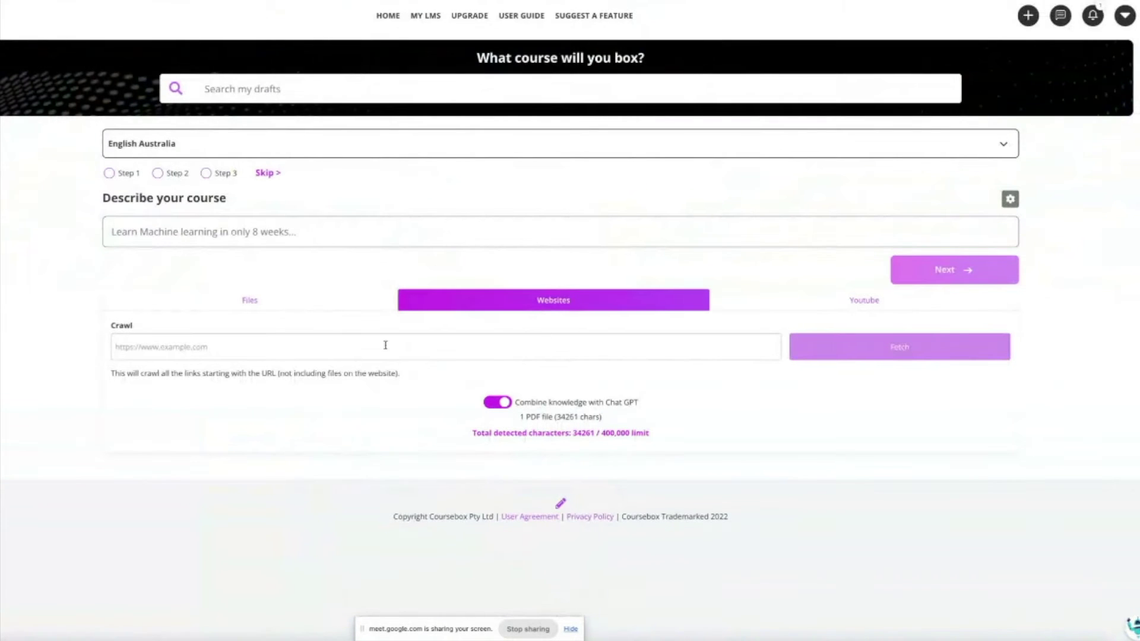
left_click(272, 347)
type("https://www.coursebox.ai/")
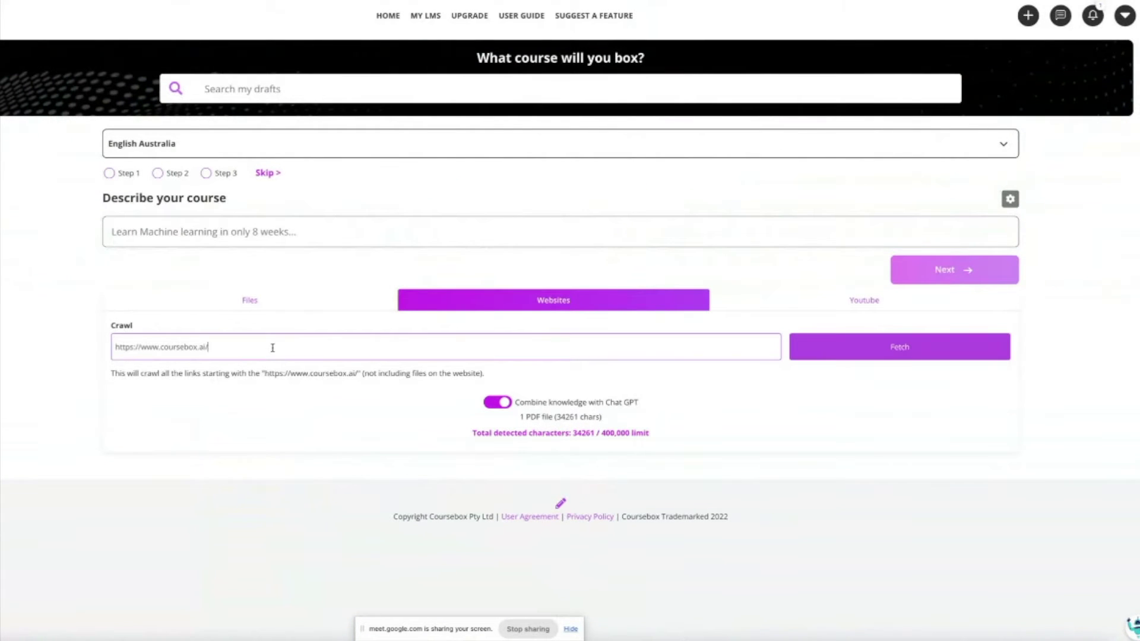
left_click(894, 347)
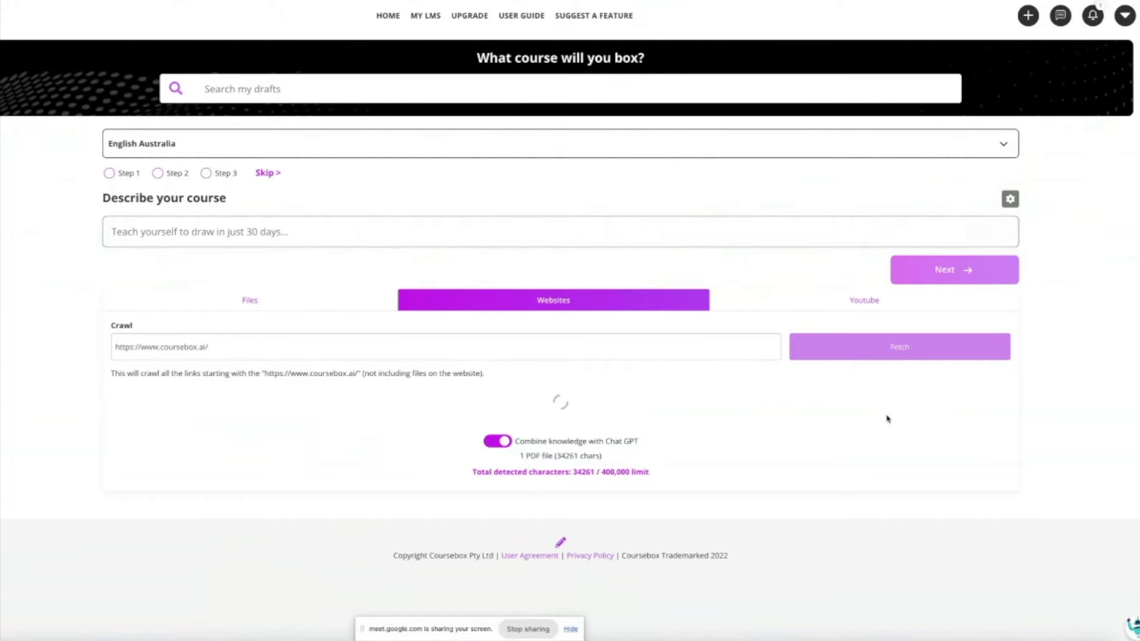
scroll(899, 502, "down", 3)
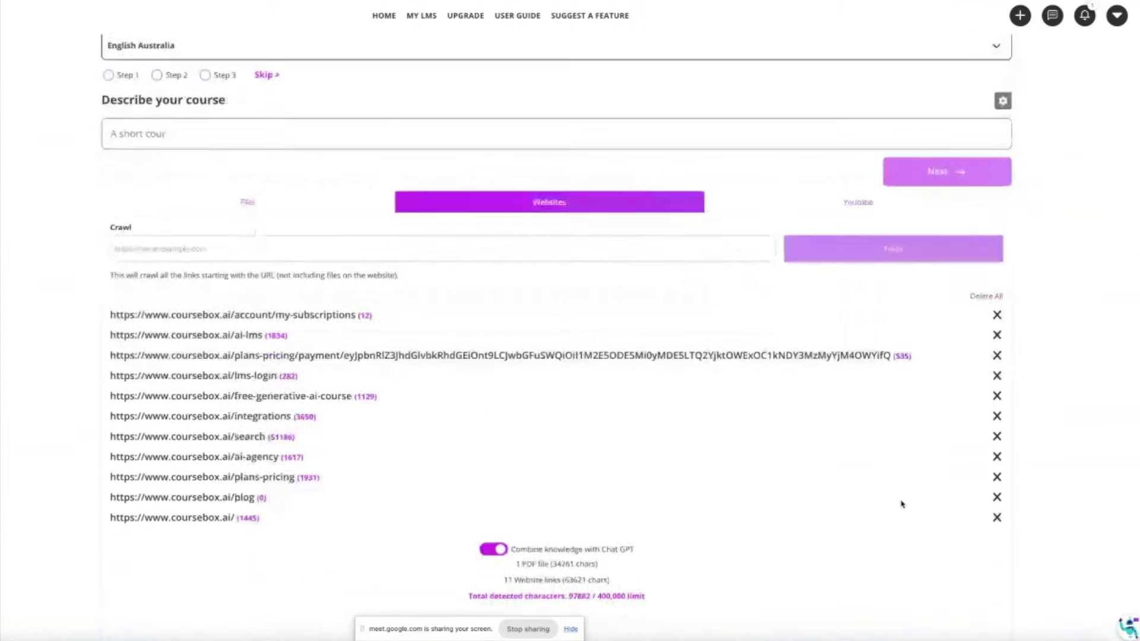
scroll(601, 425, "up", 3)
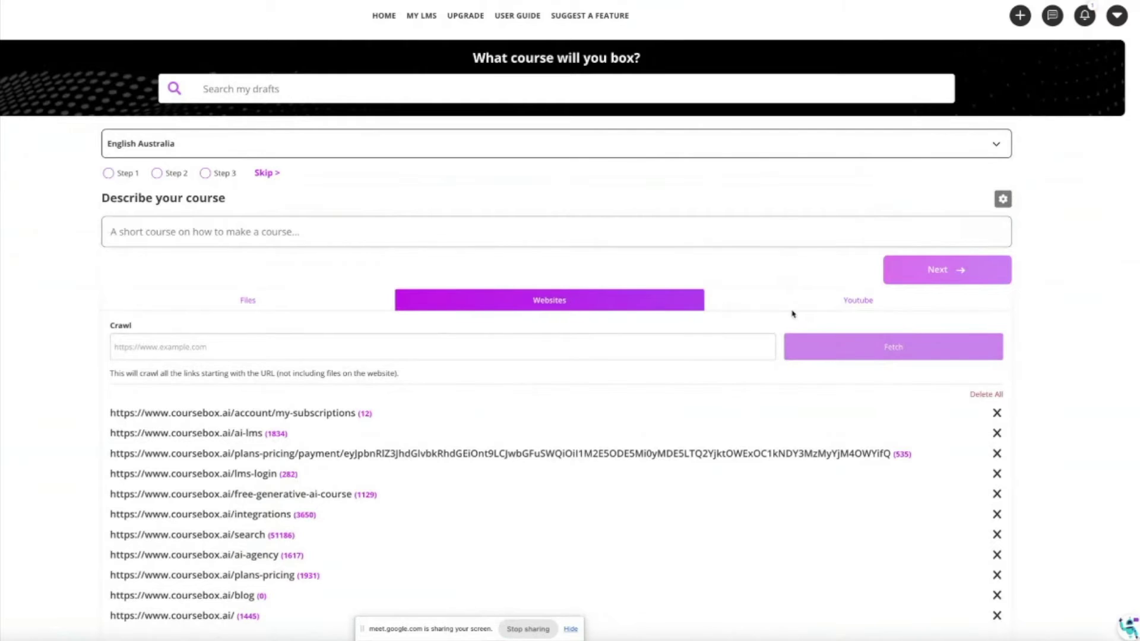
left_click(844, 303)
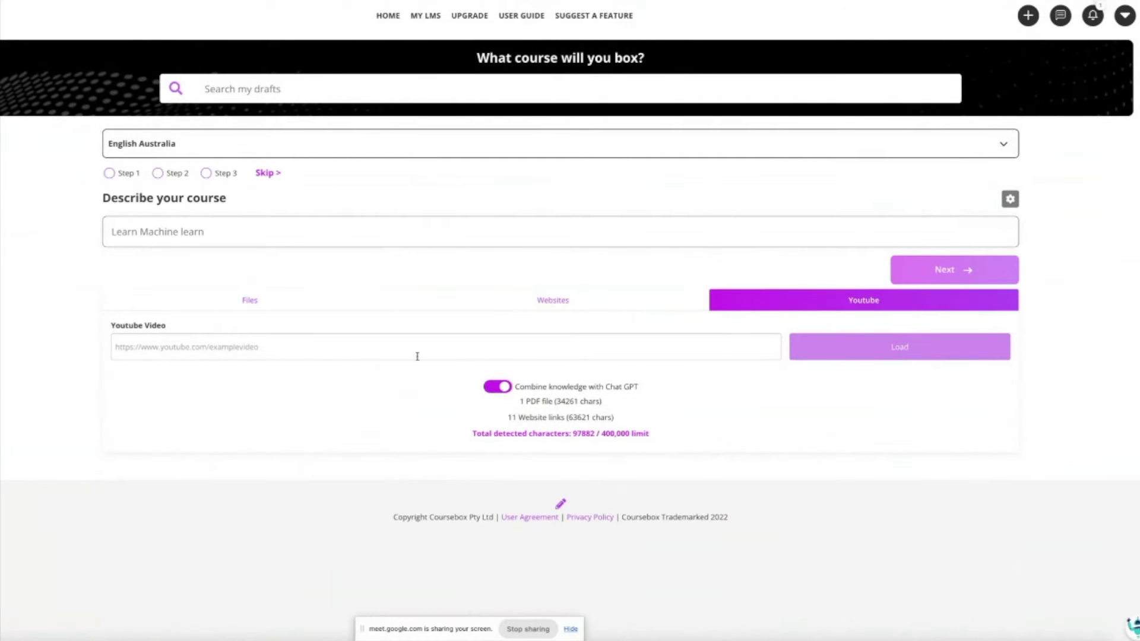
Paste the YouTube video address from the other browser tab and load it as a 2617-character source.
left_click(239, 349)
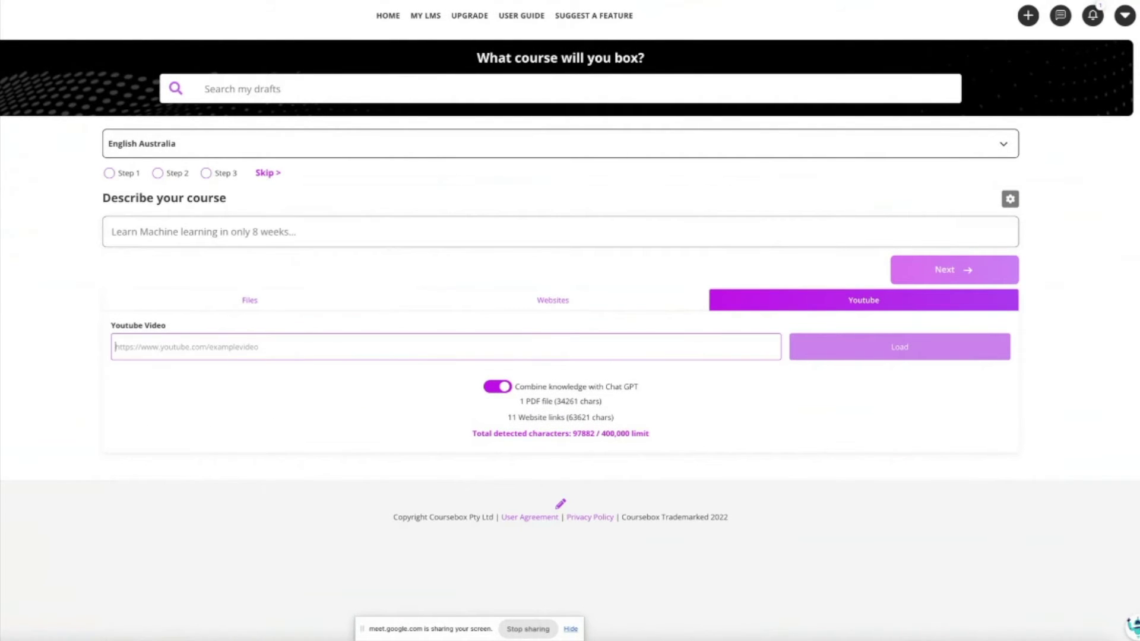
key("ctrl+Tab")
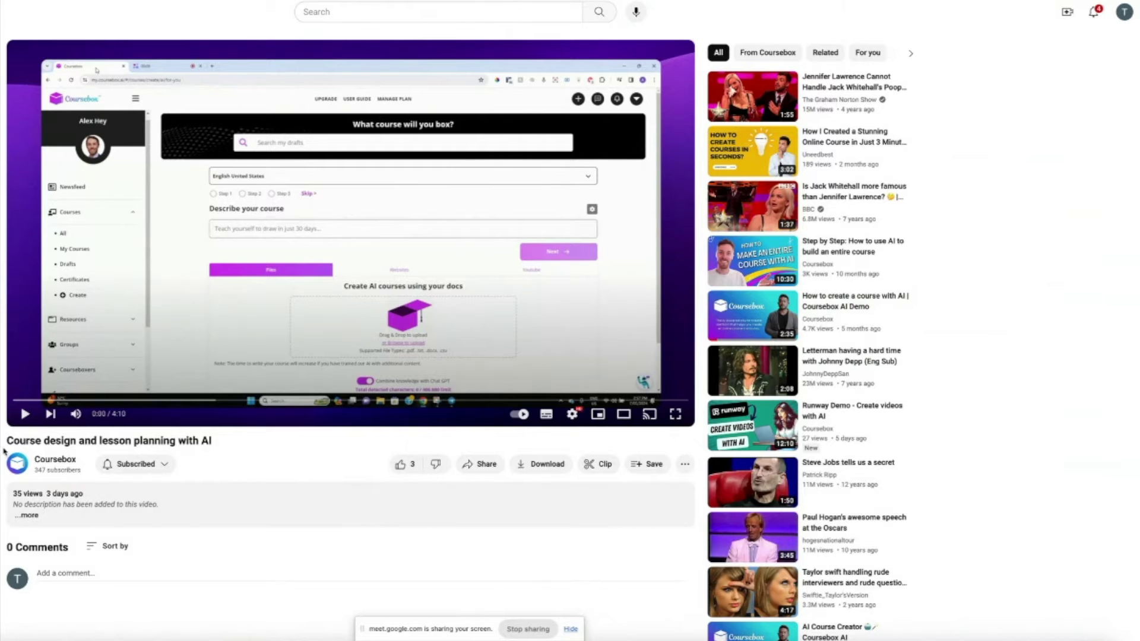
key("ctrl+Tab")
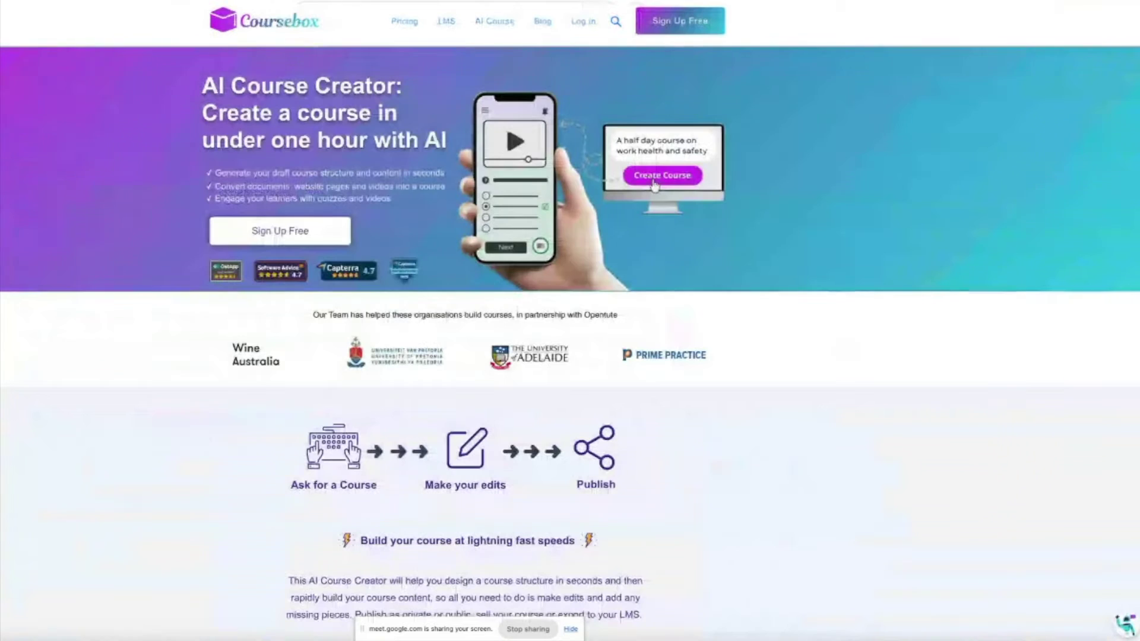
key("ctrl+Tab")
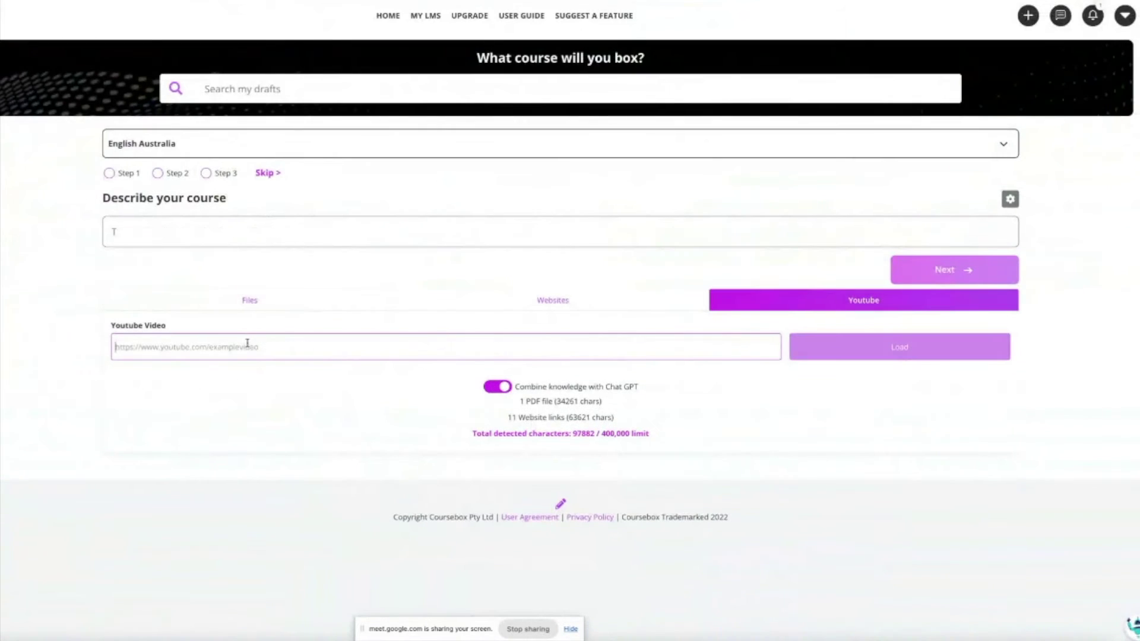
type("https://www.youtube.com/watch?v=6NZxqeT5CXc&t=2s")
left_click(878, 347)
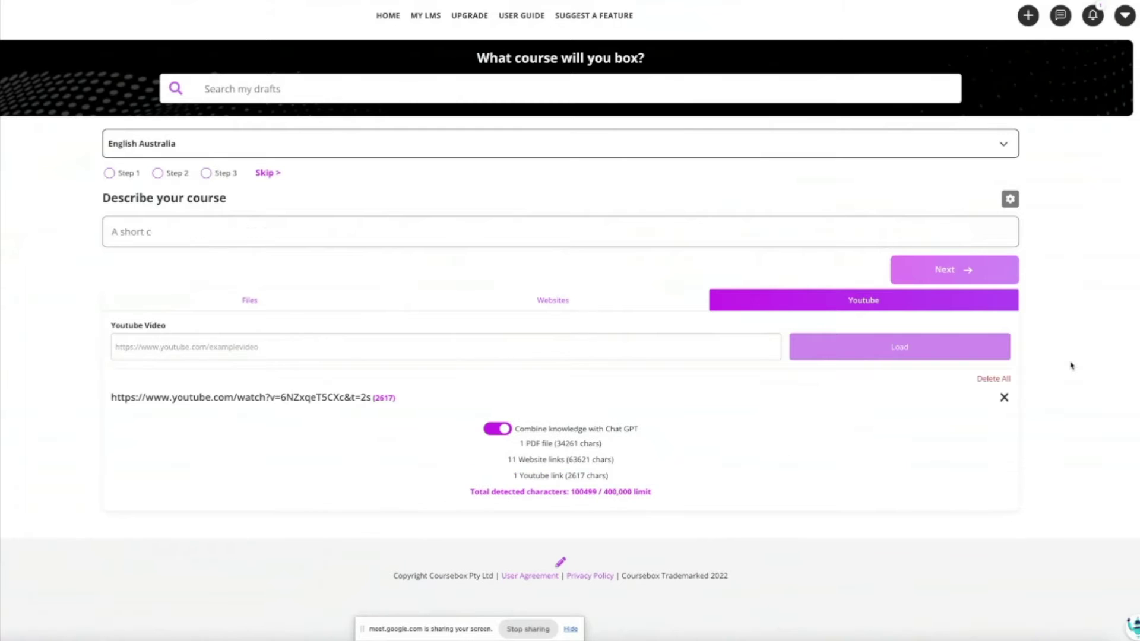
left_click(239, 303)
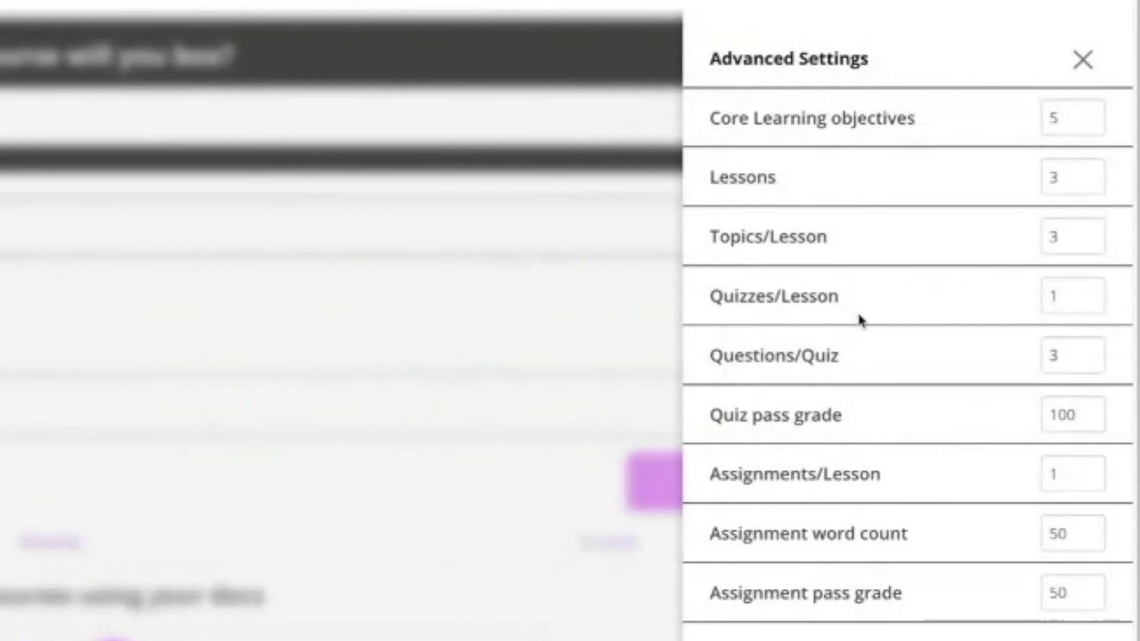
Raise Lessons and Topics per lesson from 3 to 5 in Advanced Settings.
left_click_drag(718, 117, 941, 121)
left_click(942, 122)
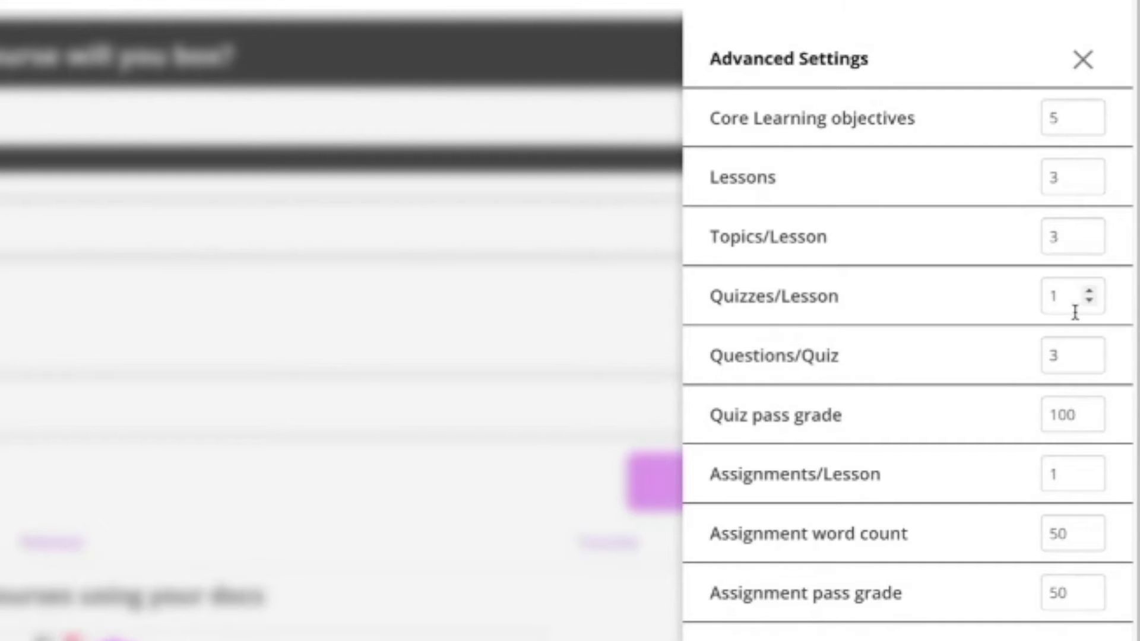
left_click(1089, 173)
left_click(1089, 173)
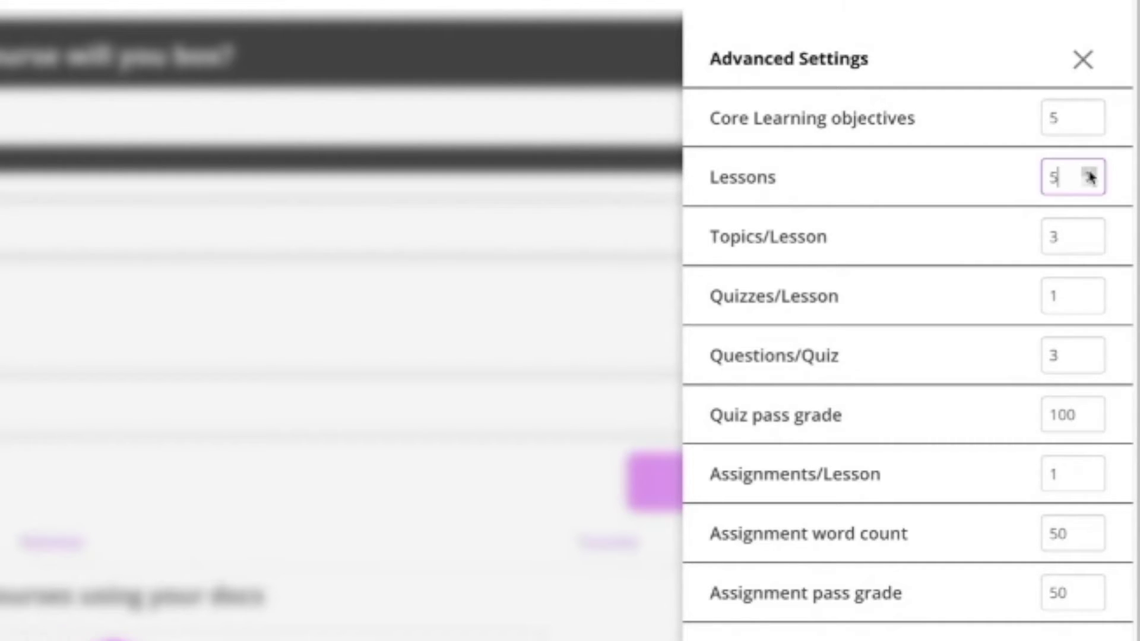
left_click(1089, 233)
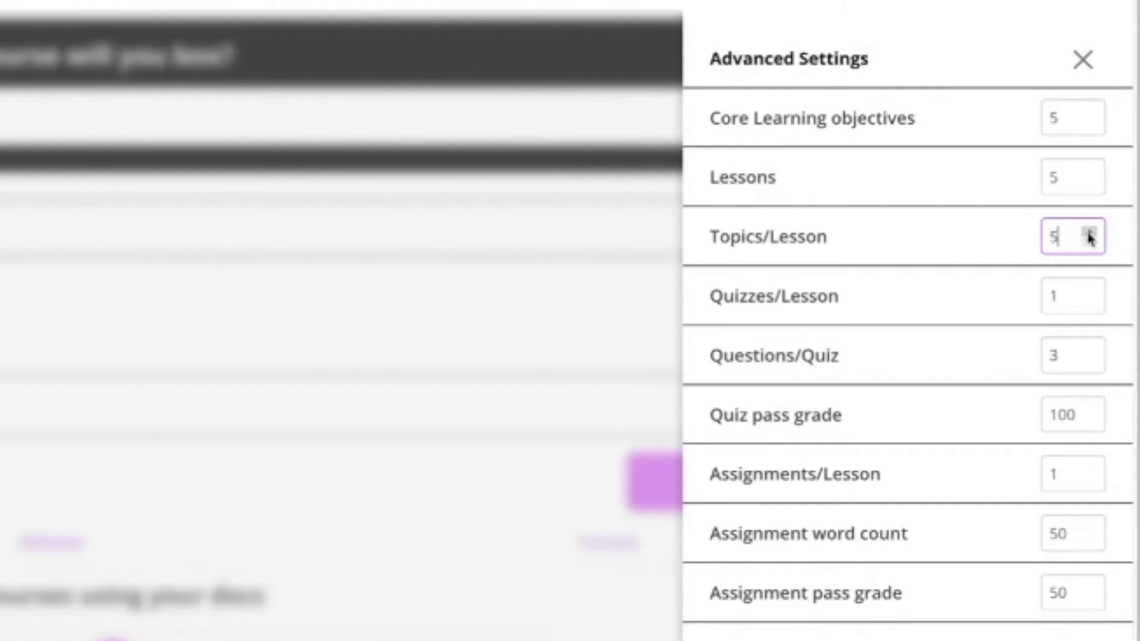
left_click(1089, 233)
left_click(1067, 412)
Change the quiz pass grade to 80 and the assignment word count to 150, keeping assignment pass grade 50.
double_click(1067, 411)
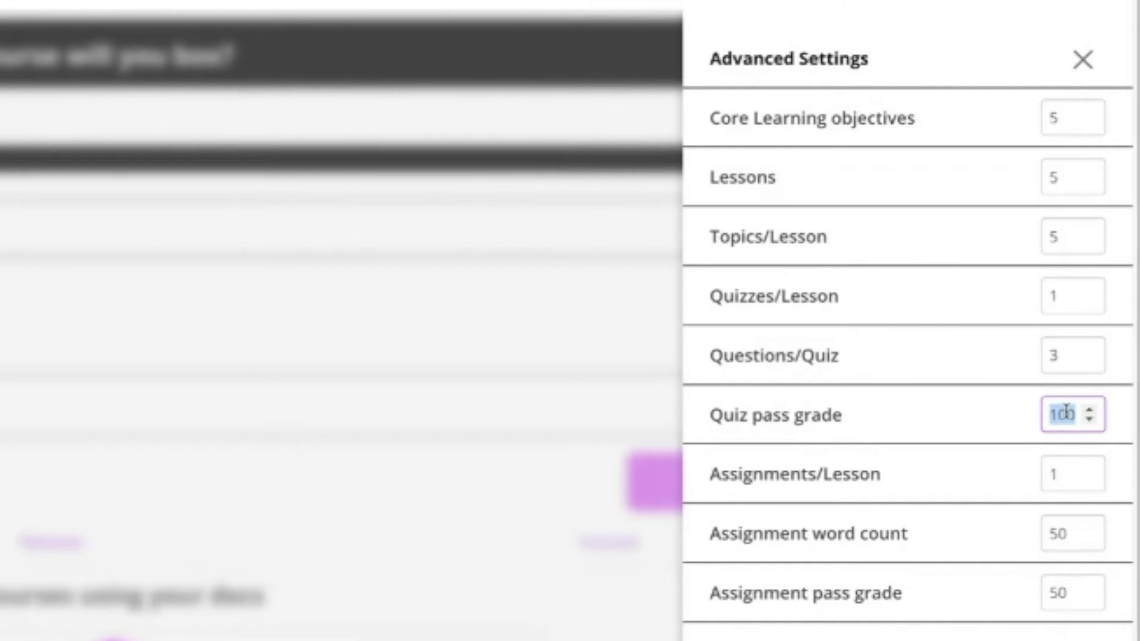
type("80")
double_click(1062, 528)
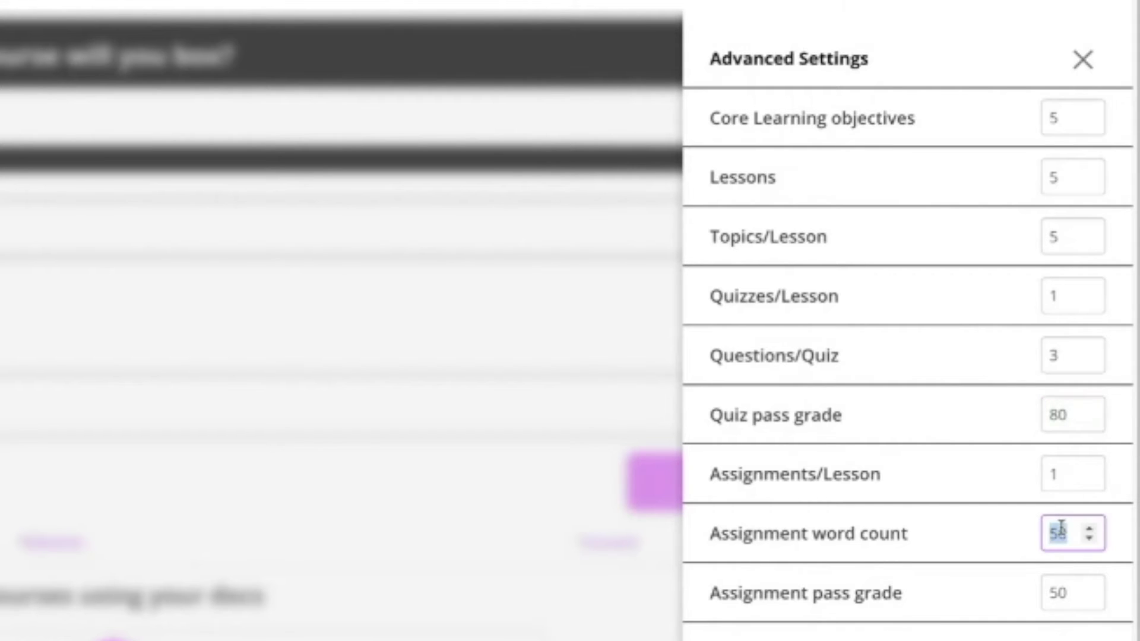
type("150")
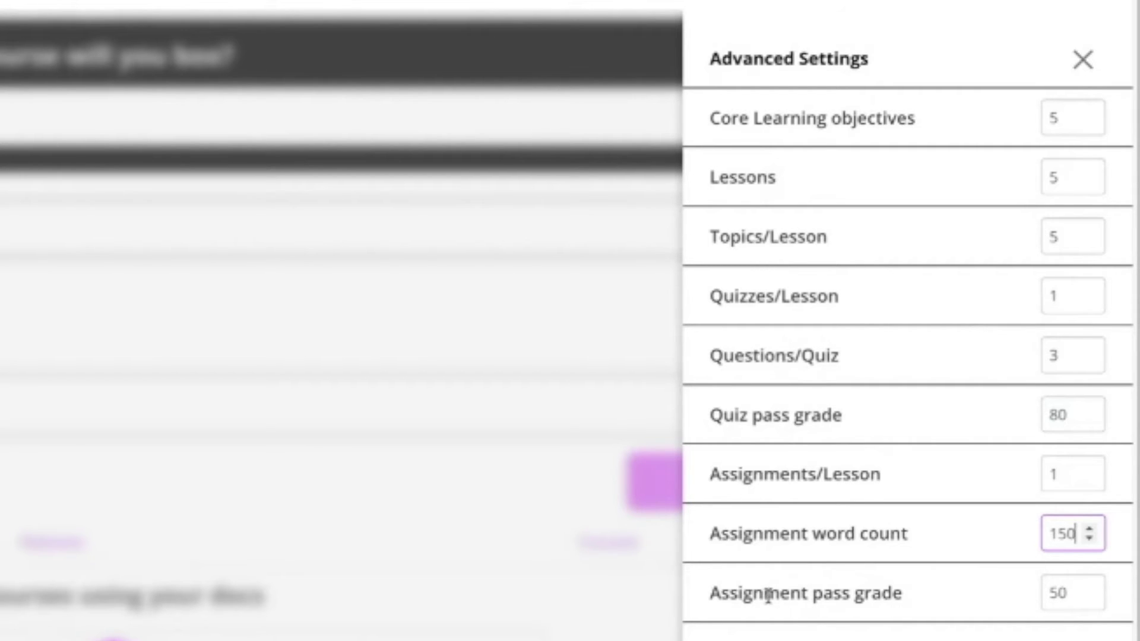
double_click(1056, 593)
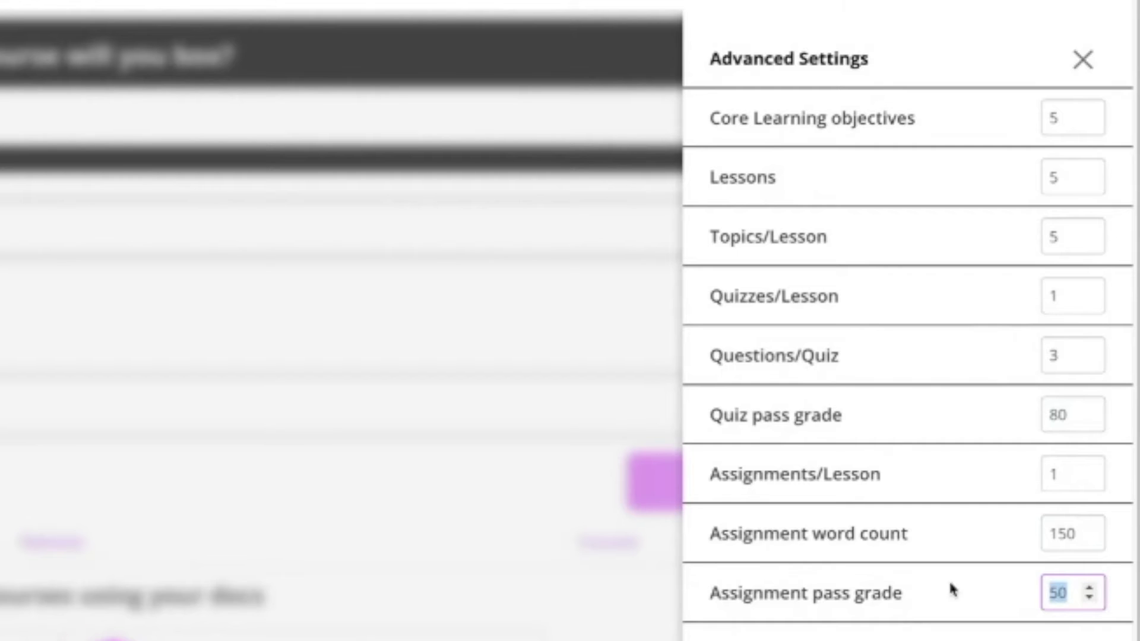
left_click(1096, 639)
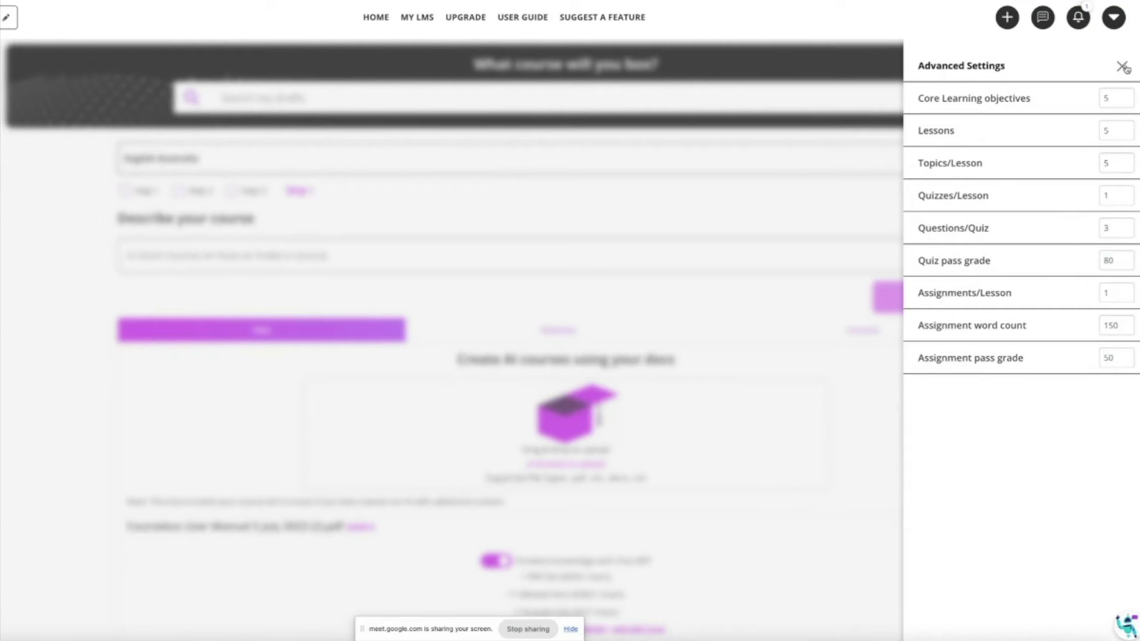
Close Advanced Settings and enter the course description 'How to use Coursebox to create a course'.
left_click(1122, 66)
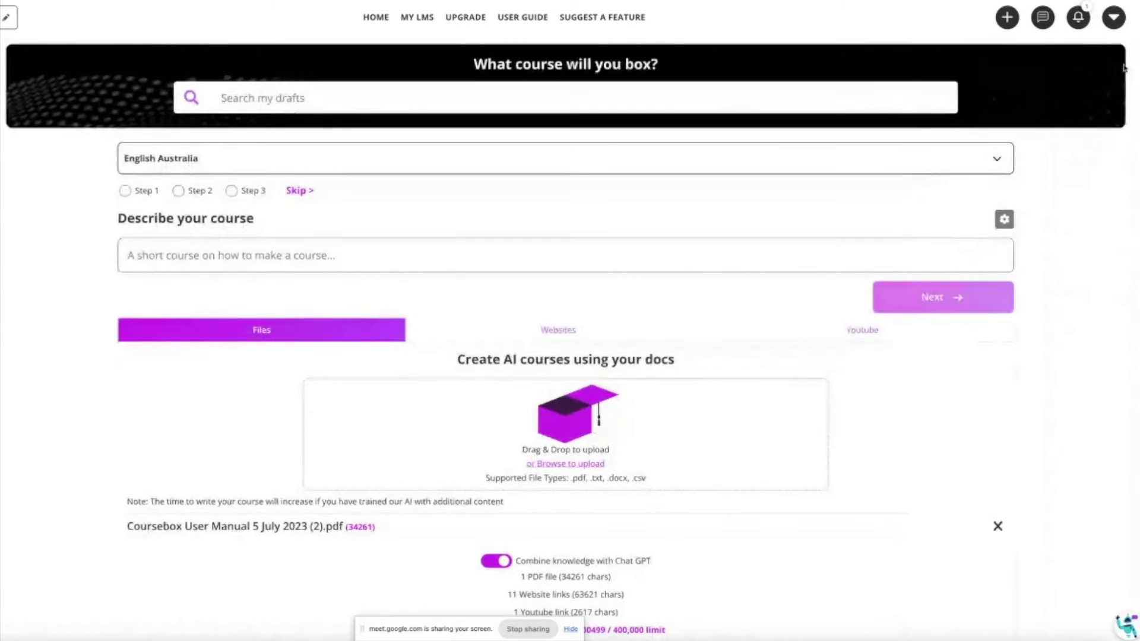
left_click(935, 264)
type("Learn Machine learni")
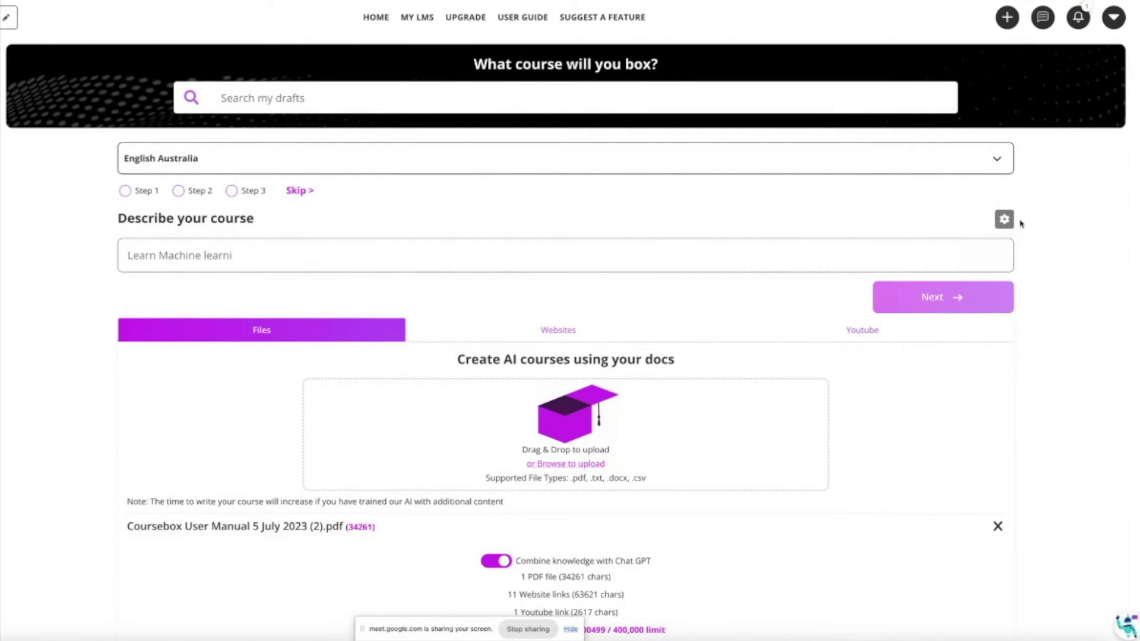
type("ng in only 8 weeks...")
key("ctrl+a")
type("T")
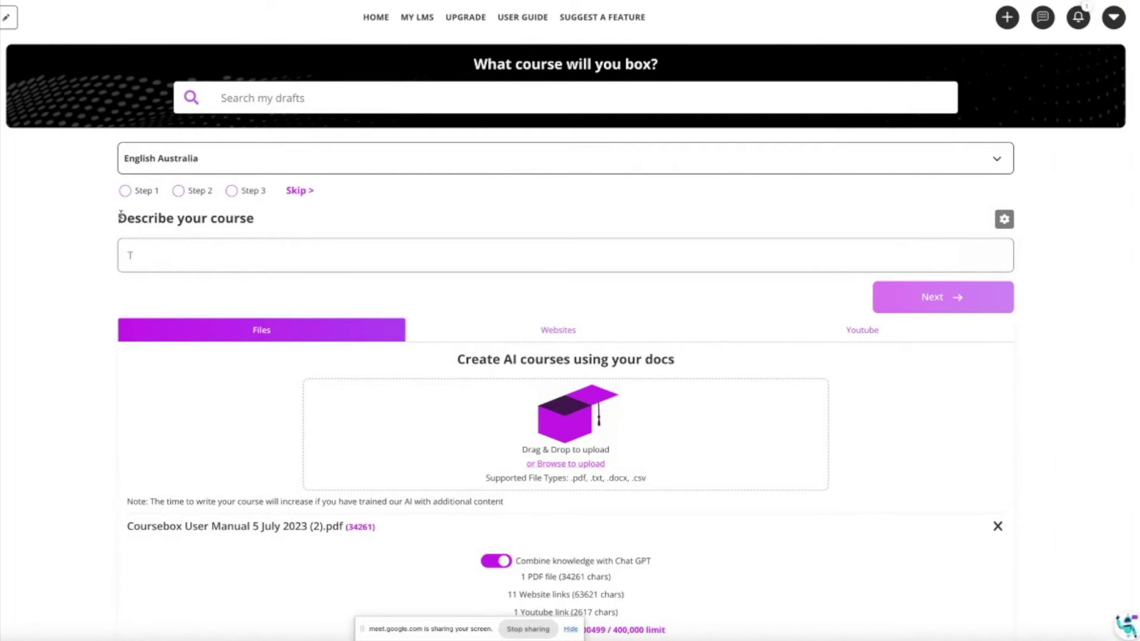
type("each yourself to draw in ju")
left_click_drag(120, 215, 265, 219)
left_click(263, 221)
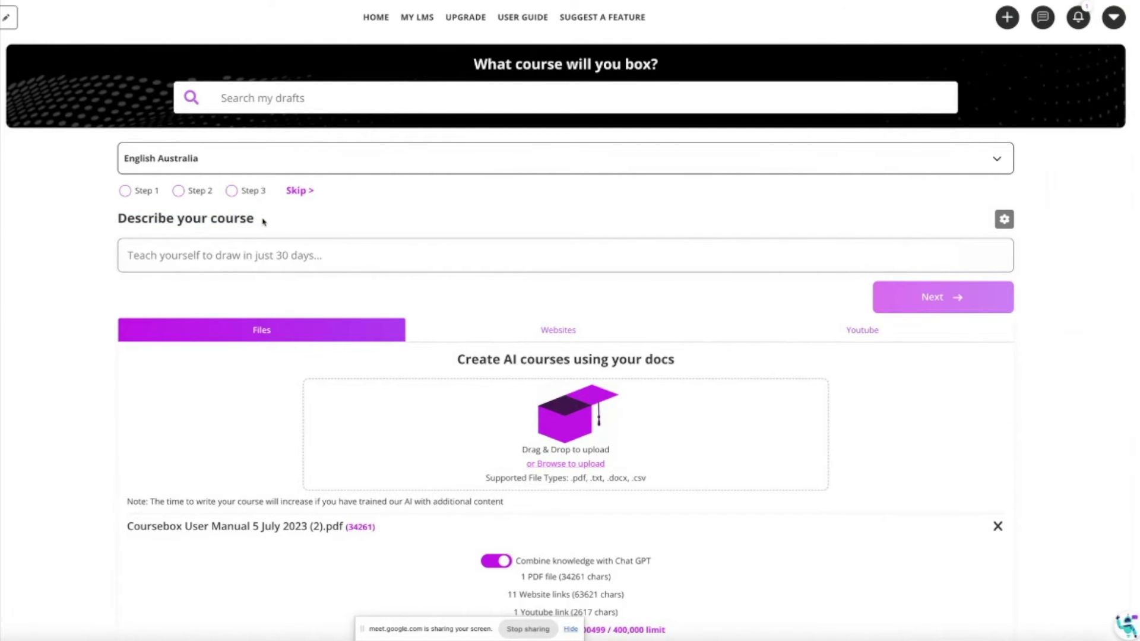
left_click(251, 257)
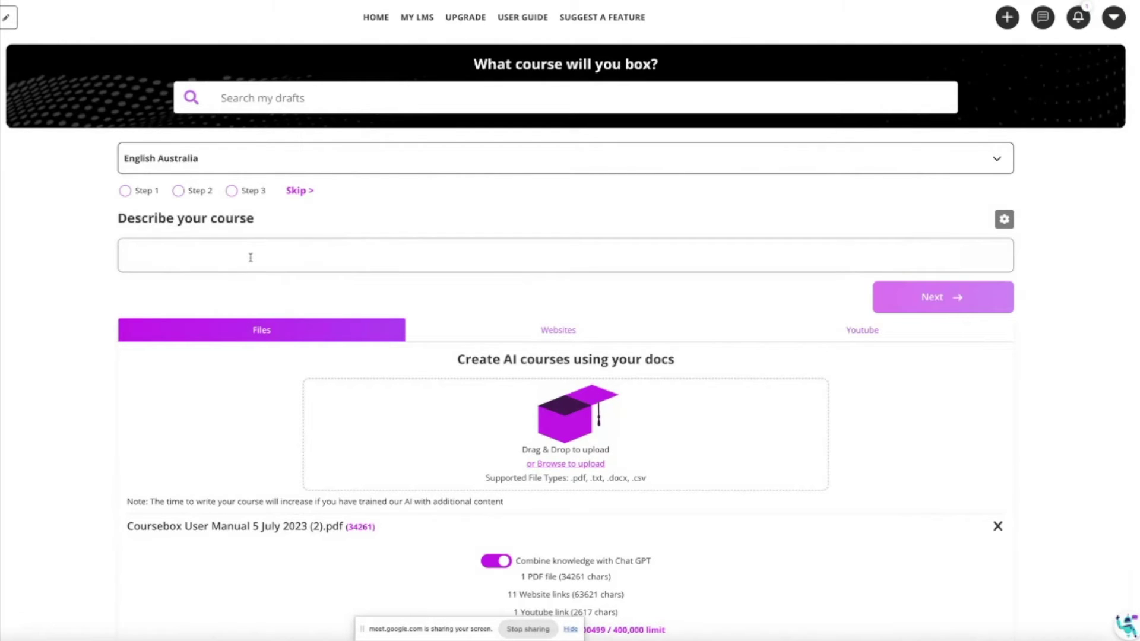
type("How to ")
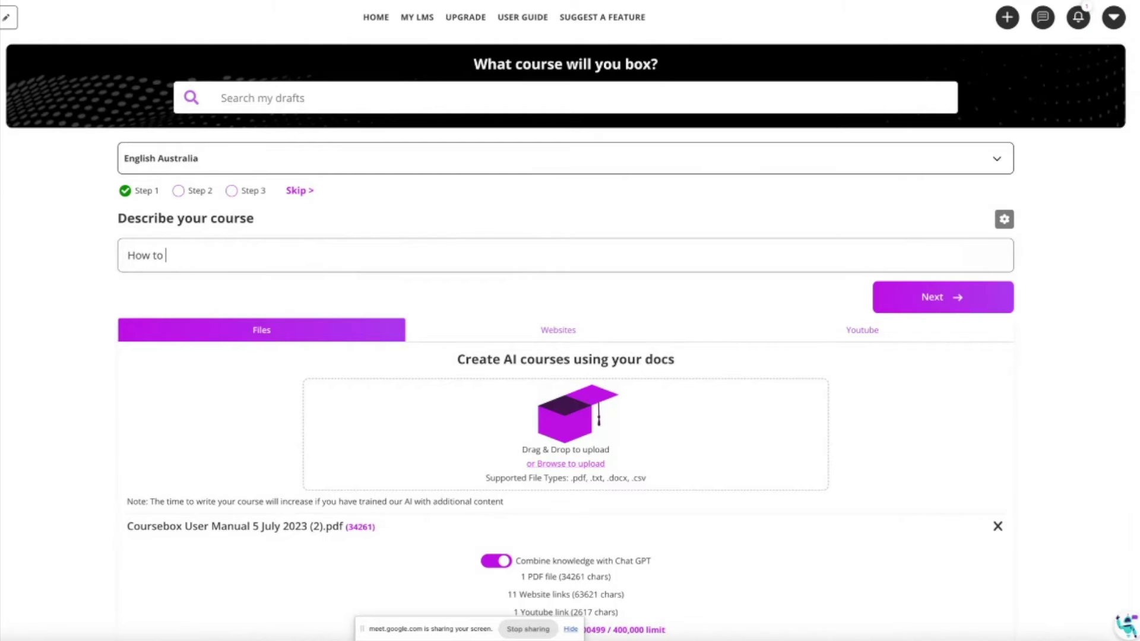
type("use Coursebox to create a course")
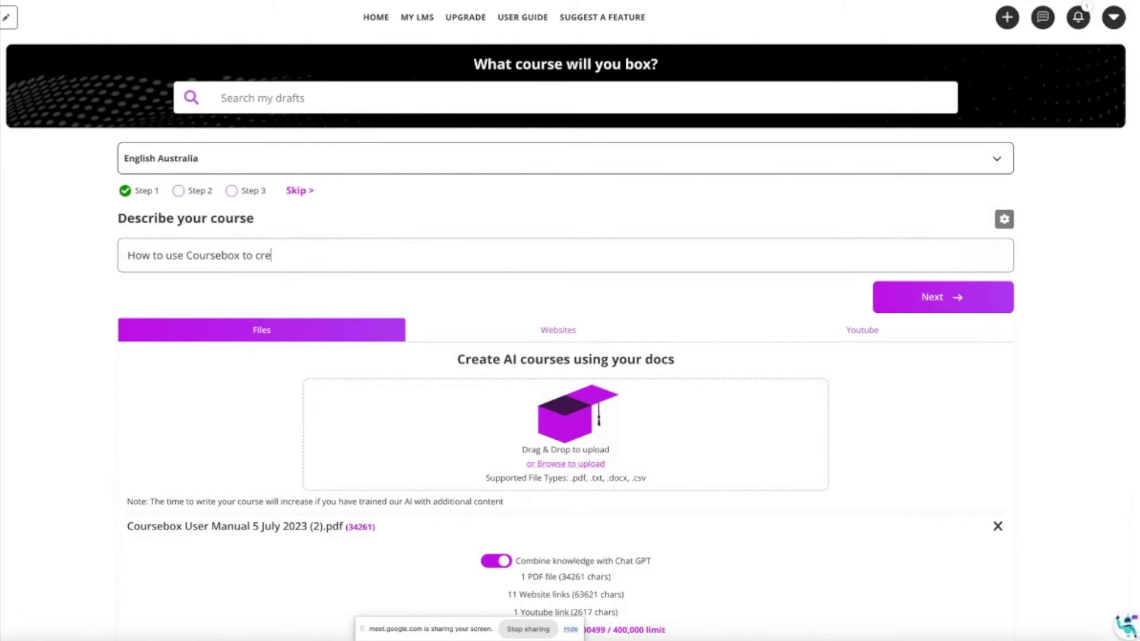
left_click(929, 300)
Give '20 minute' as the length and 'Course creators or 'Courseboxers'' as the audience, then generate.
left_click(179, 262)
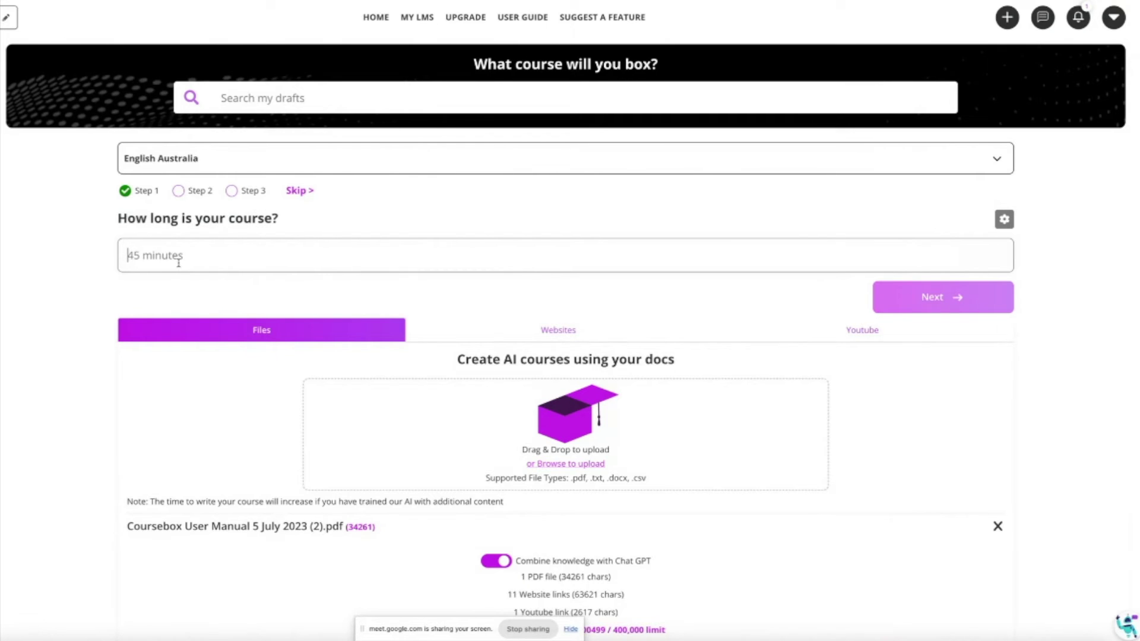
type("20 minute")
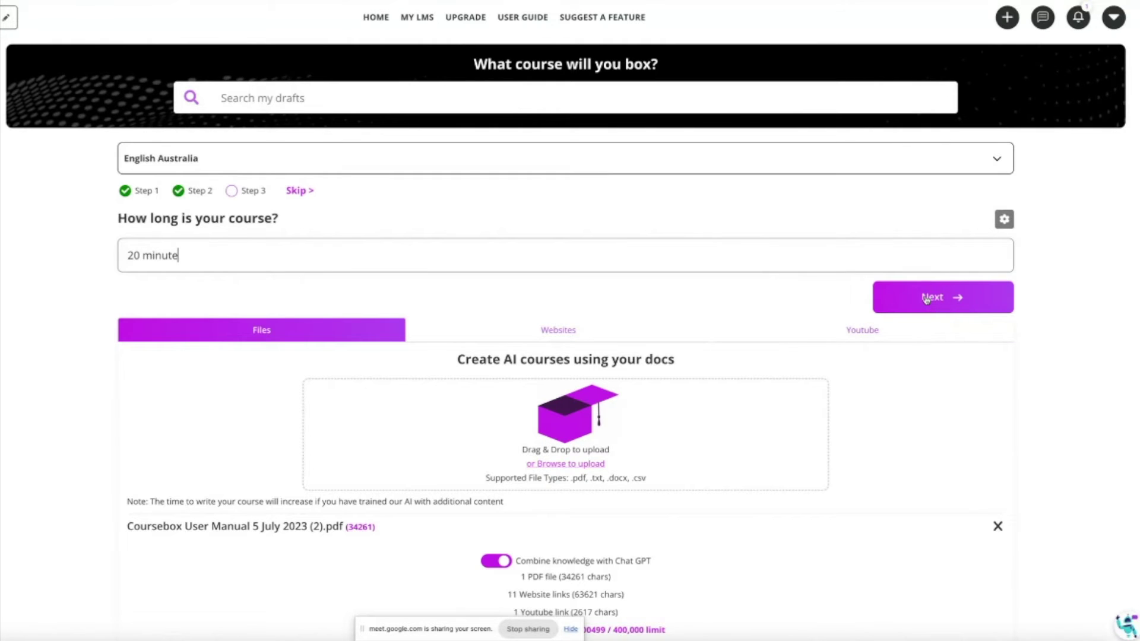
left_click(926, 299)
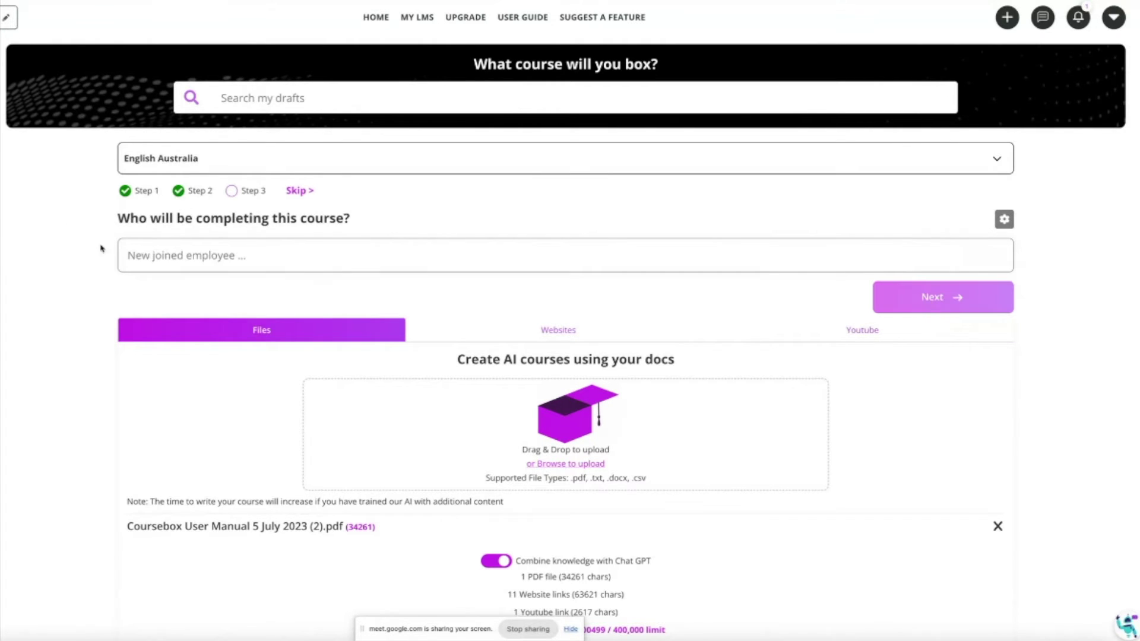
left_click(185, 256)
type("C")
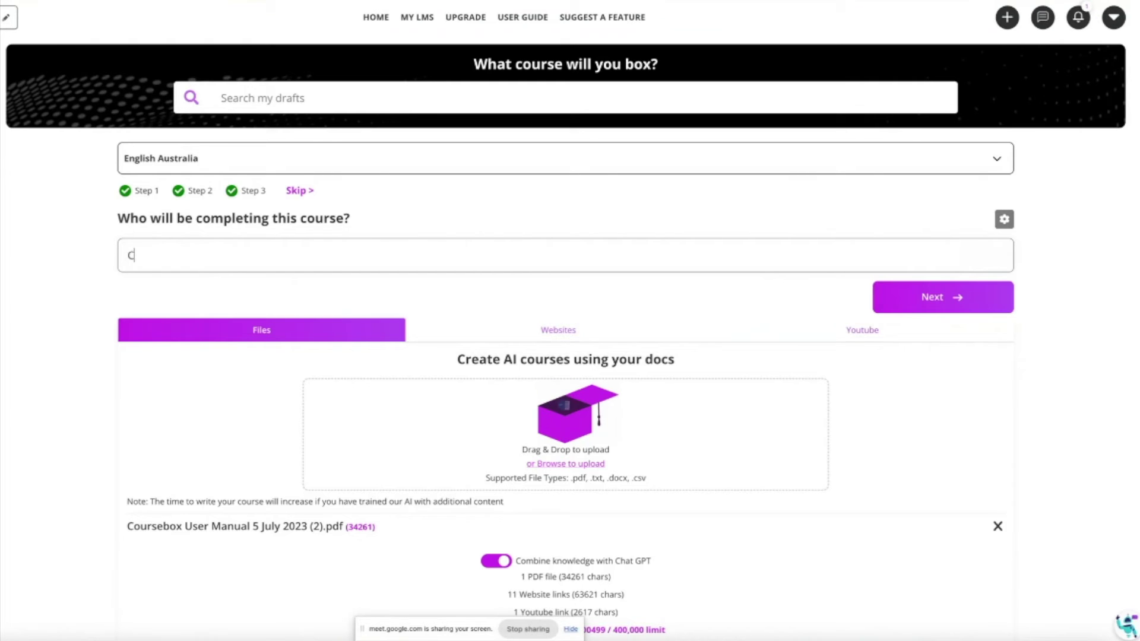
type("ourse creators or '")
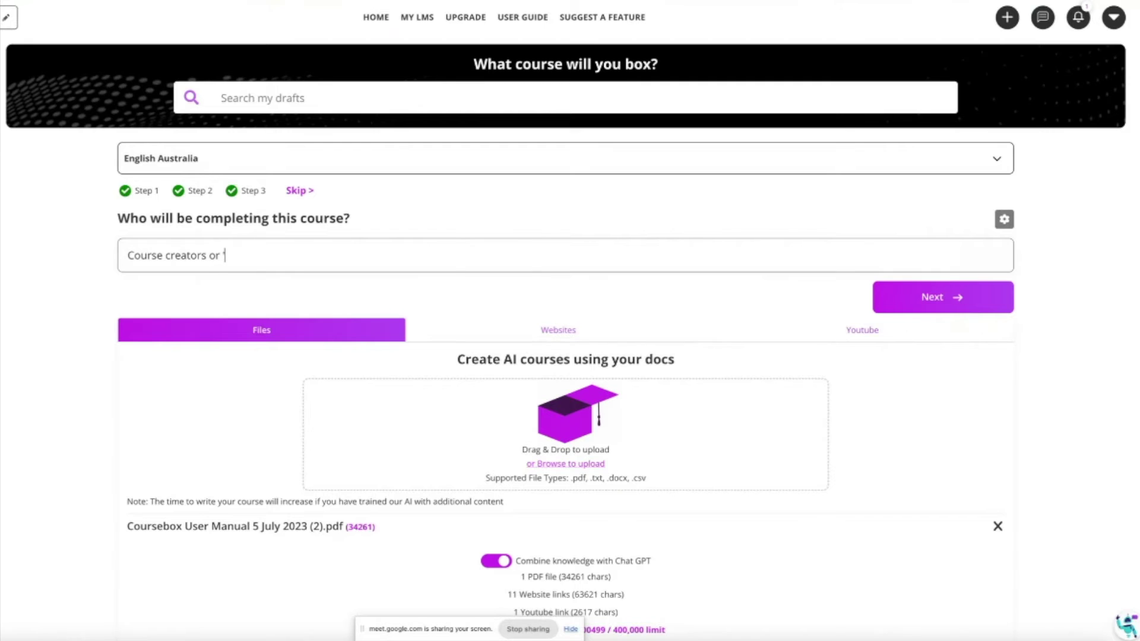
type("Courseboxers'")
left_click(929, 298)
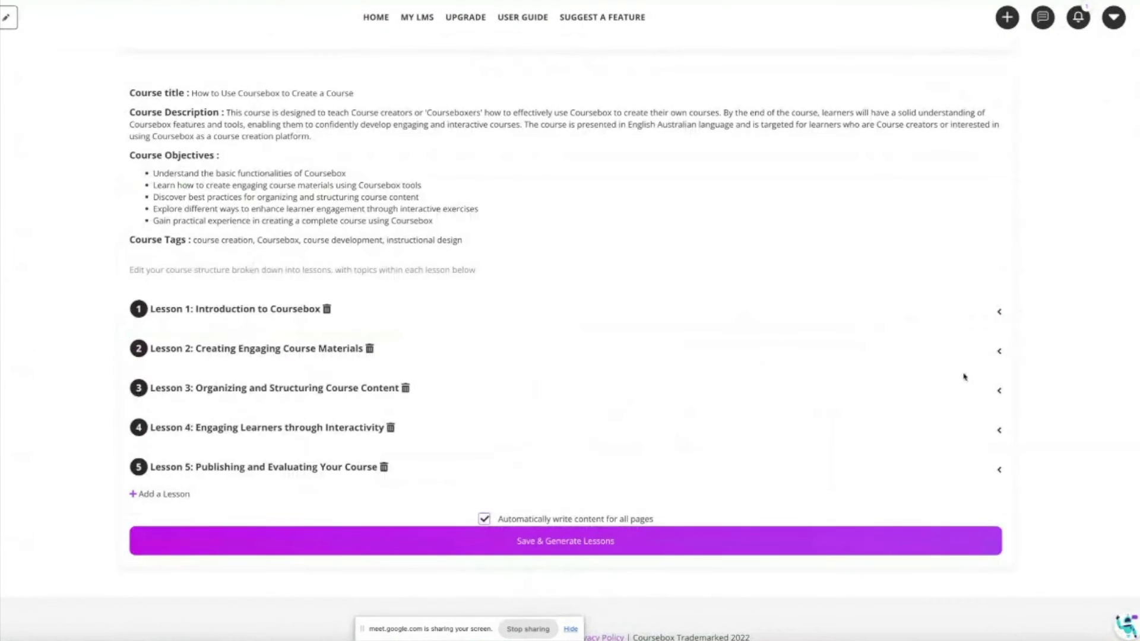
Scroll back up to the top of the newly generated course outline.
scroll(1086, 357, "up", 3)
Check the total detected character count, then scroll down through the lesson outline.
scroll(1087, 359, "down", 2)
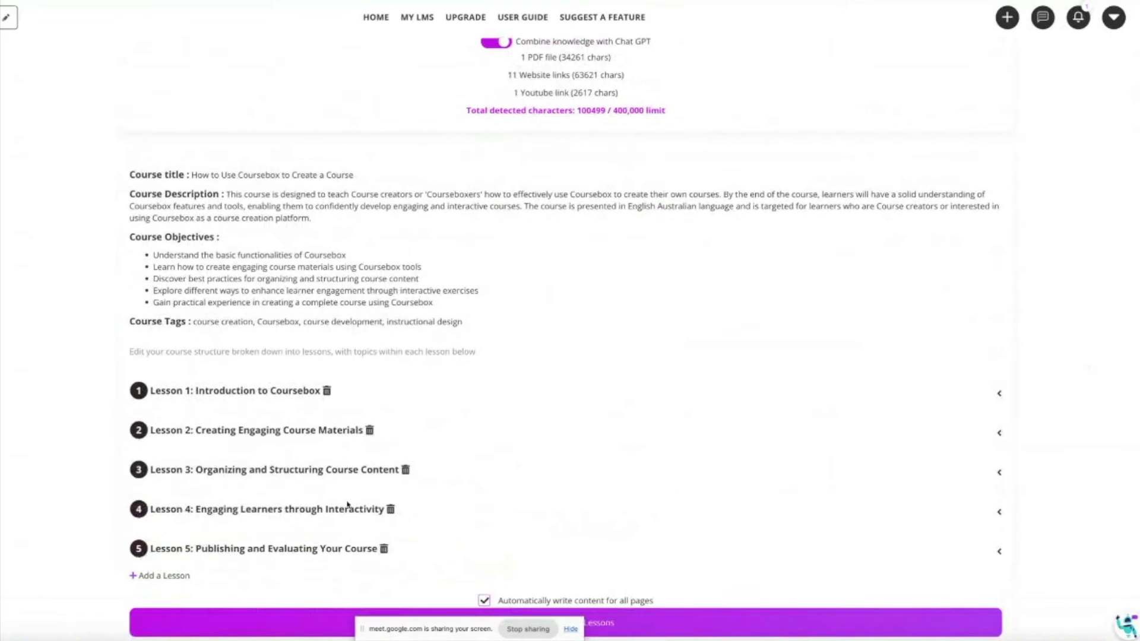
scroll(188, 554, "up", 1)
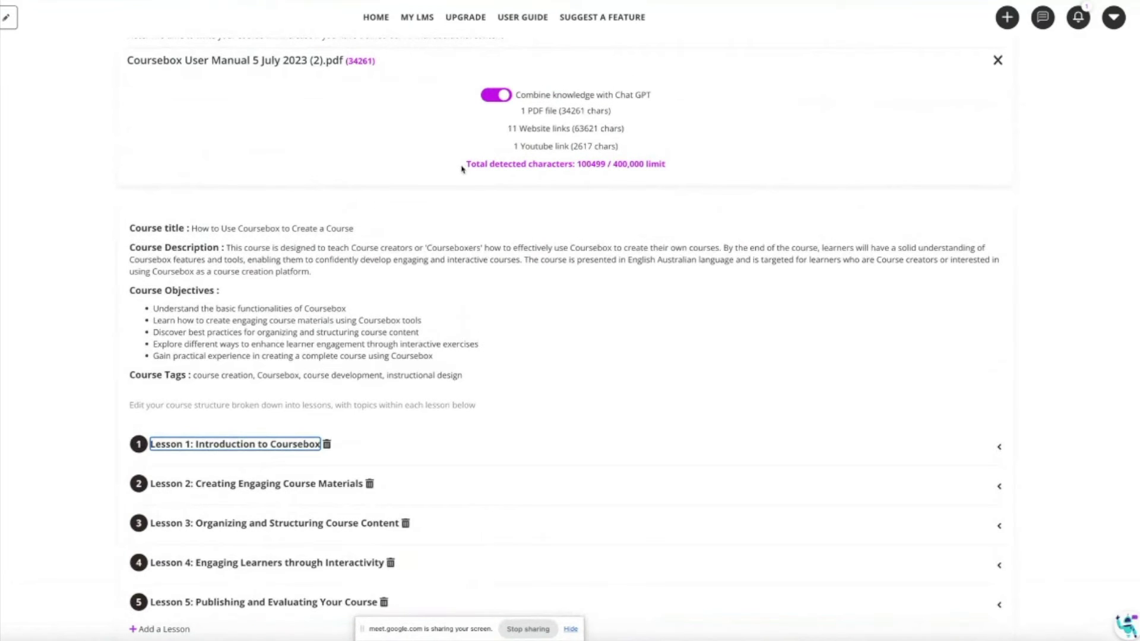
left_click_drag(465, 164, 671, 168)
left_click(598, 164)
left_click(700, 168)
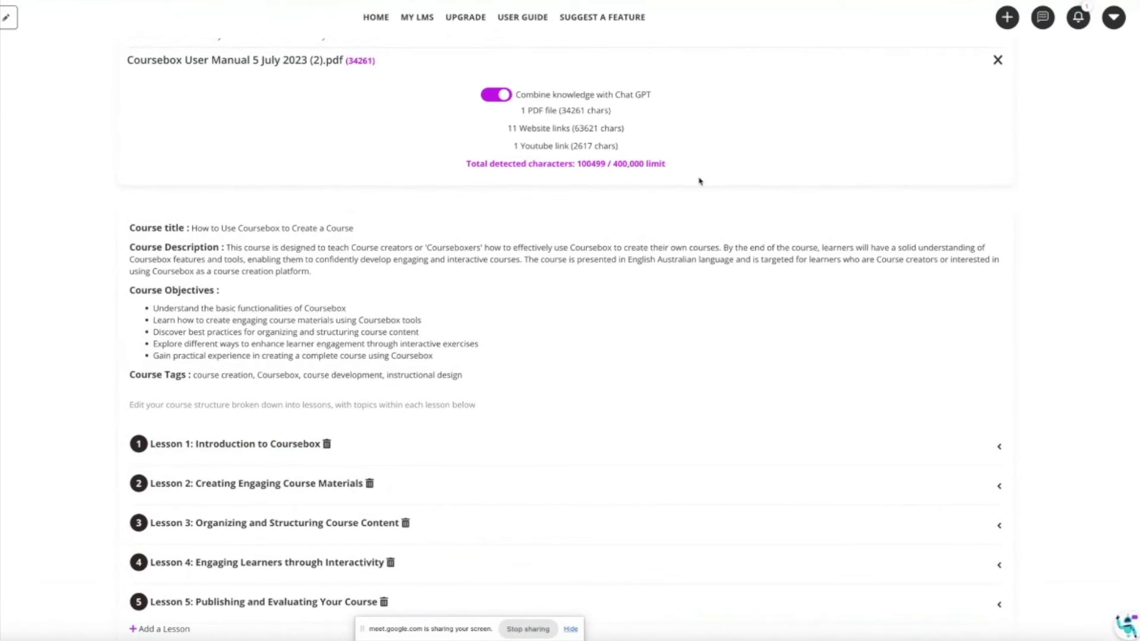
scroll(700, 181, "down", 2)
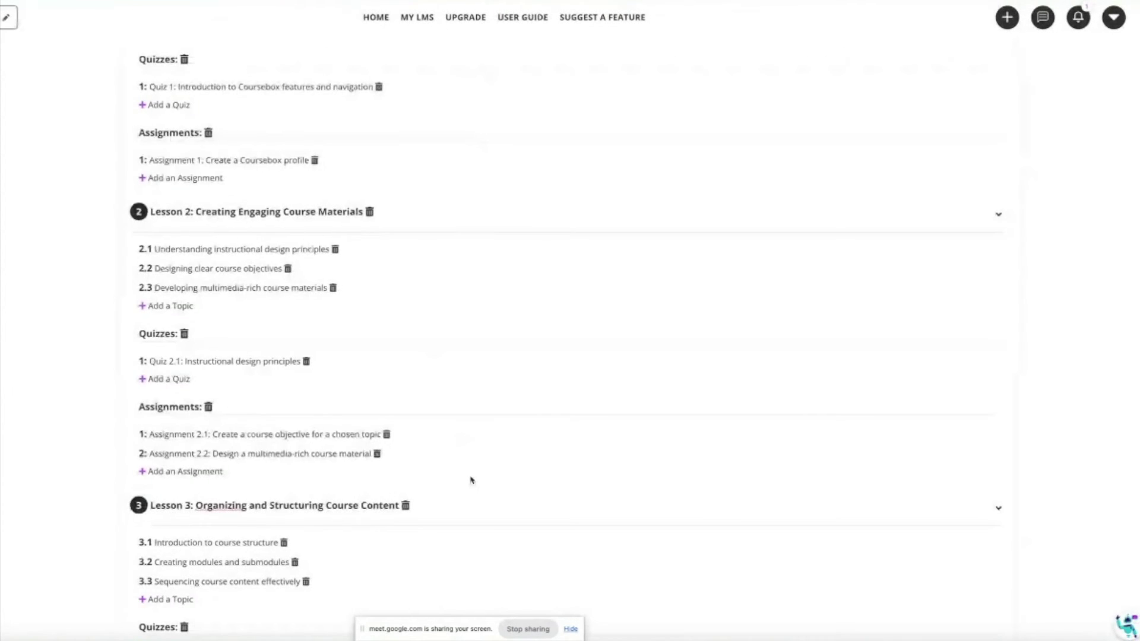
scroll(470, 476, "down", 5)
Highlight part of the Quiz 3 title, then deselect it without changes.
left_click(248, 354)
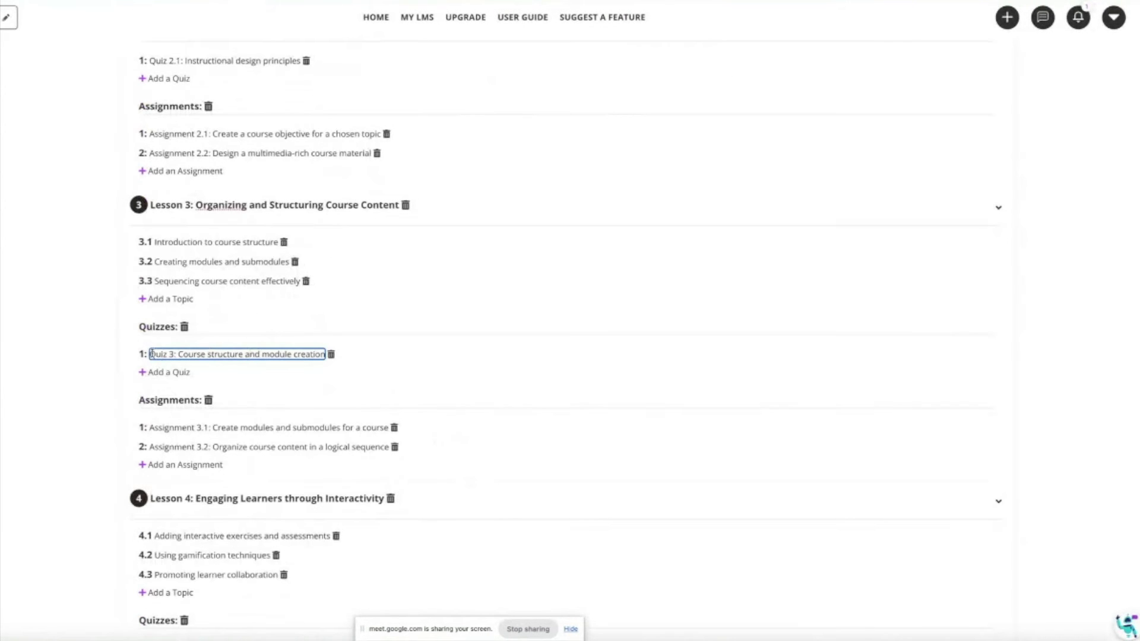
left_click_drag(150, 354, 290, 355)
left_click(300, 354)
Add topic 3.4 'Creating the ideal structure using AI' and save the outline to generate lessons.
left_click(154, 300)
left_click(175, 300)
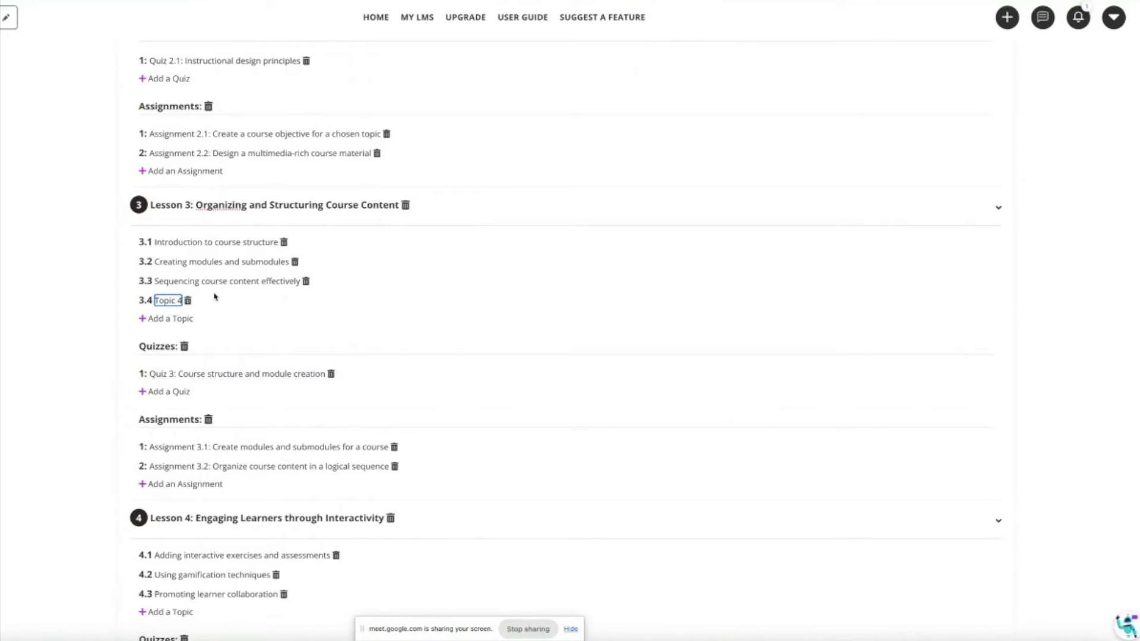
key("ctrl+a")
type("Creating the idea")
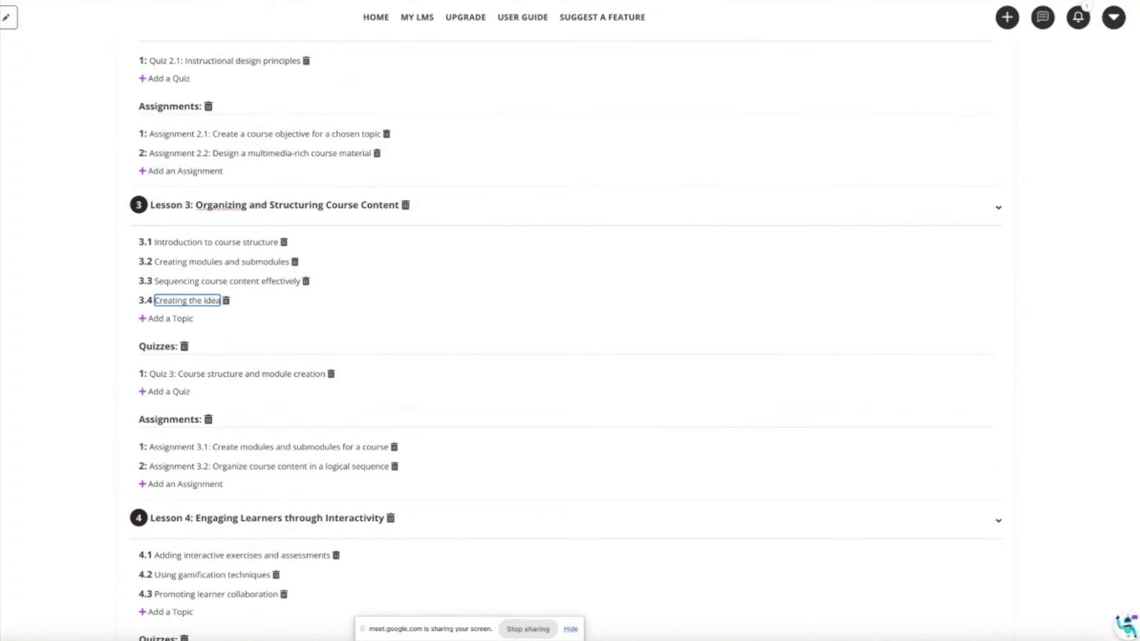
type("l structure using AI")
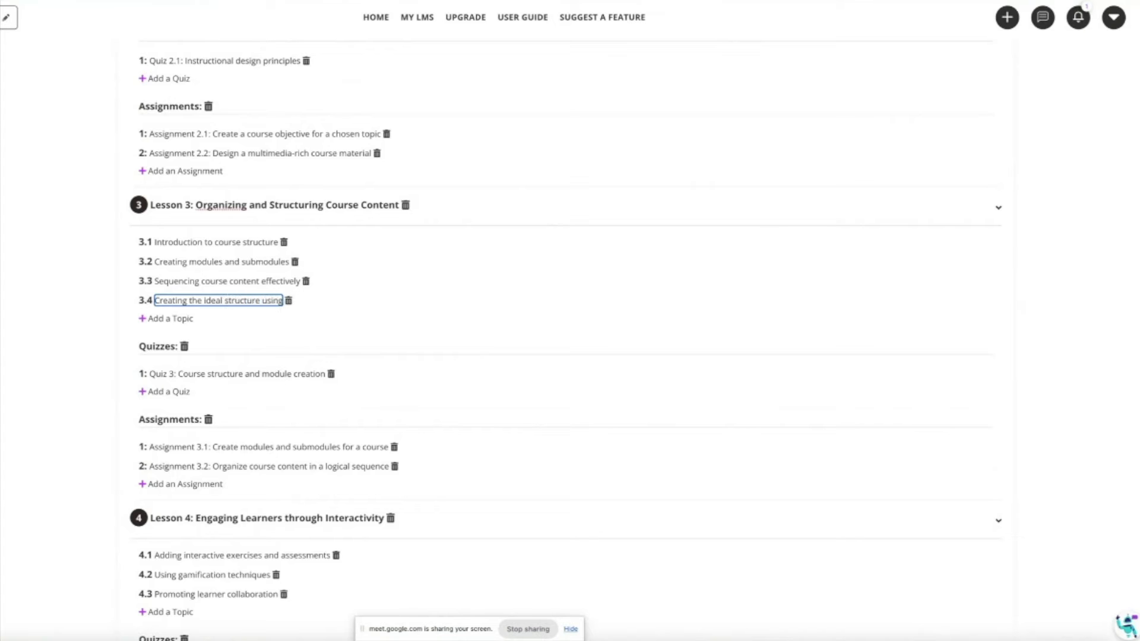
left_click(345, 328)
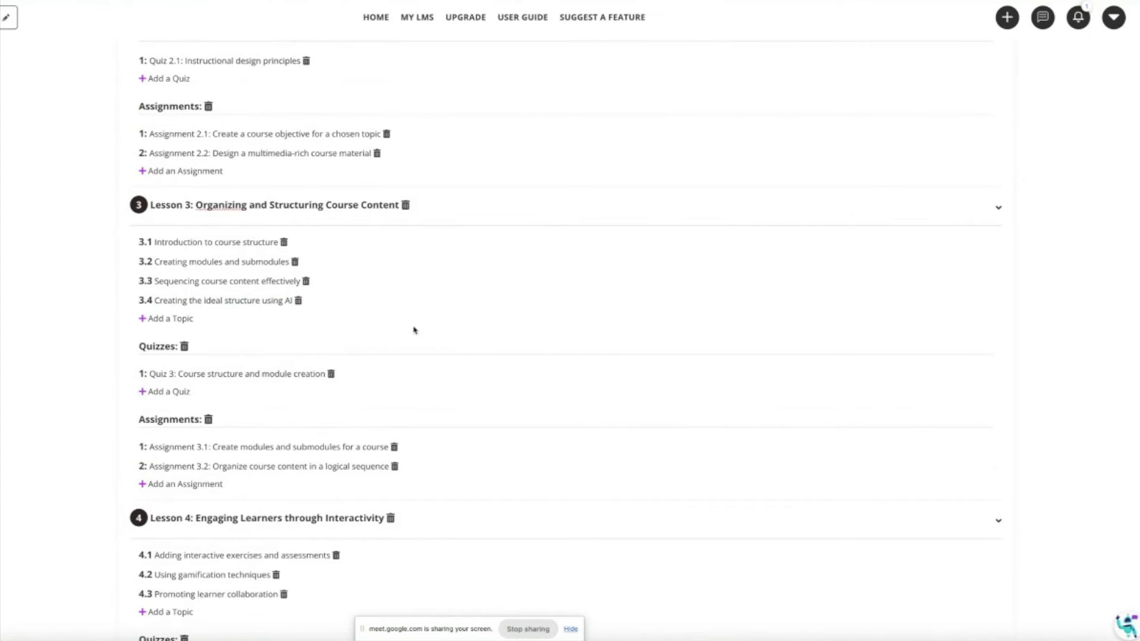
scroll(415, 328, "down", 5)
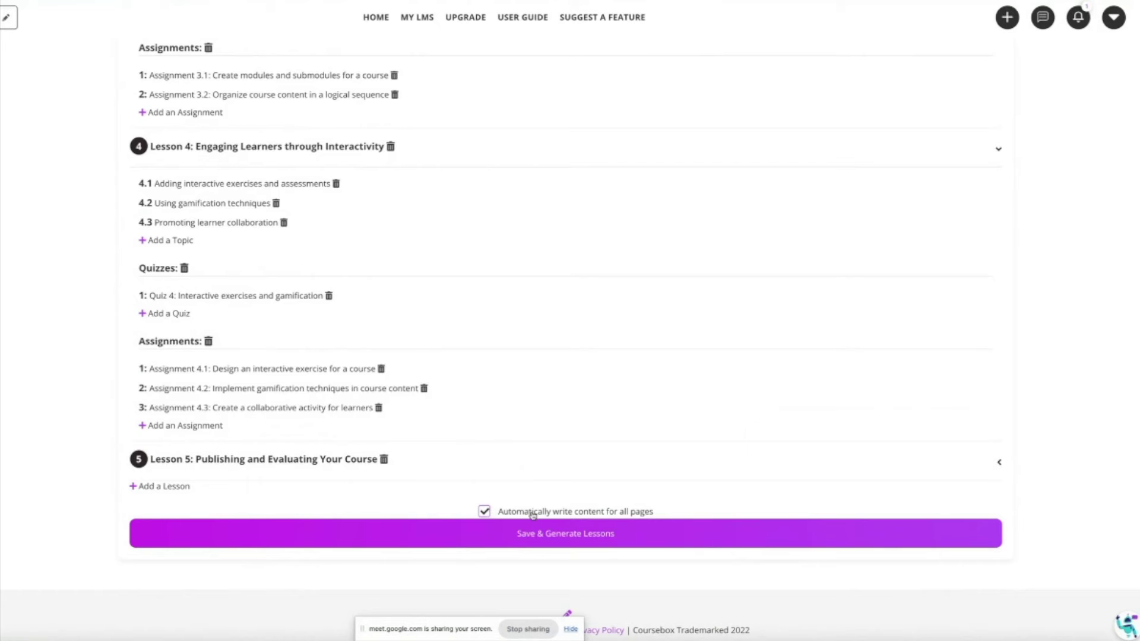
left_click(542, 534)
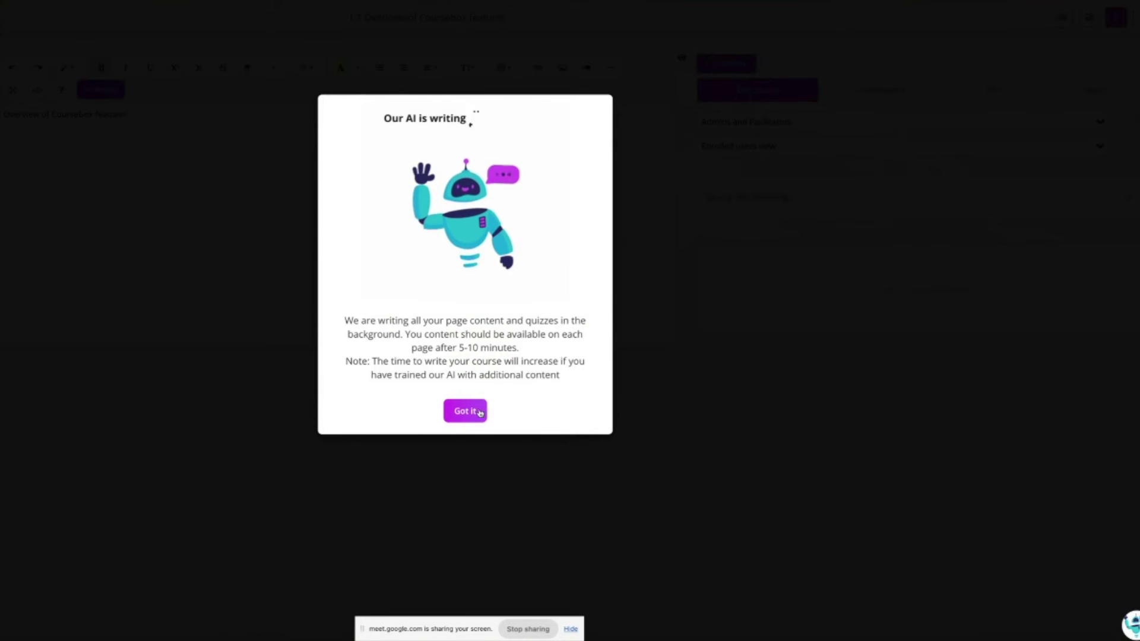
Dismiss the AI-writing notice, open lesson 1.2 Navigating the Coursebox Interface, and enlarge the editor.
left_click(457, 414)
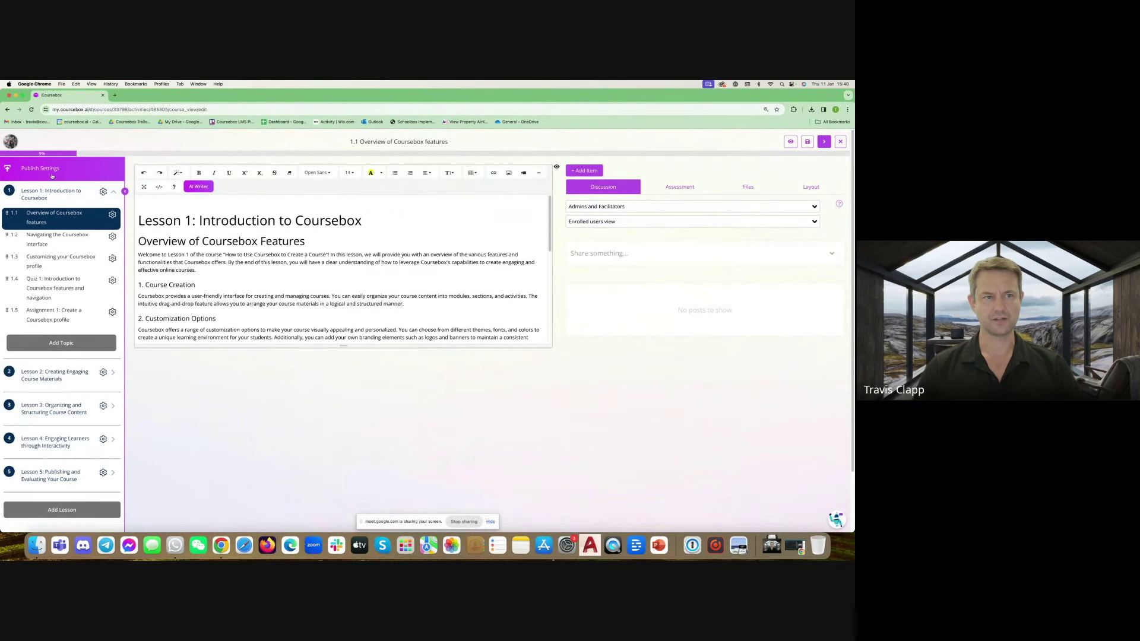
left_click(50, 193)
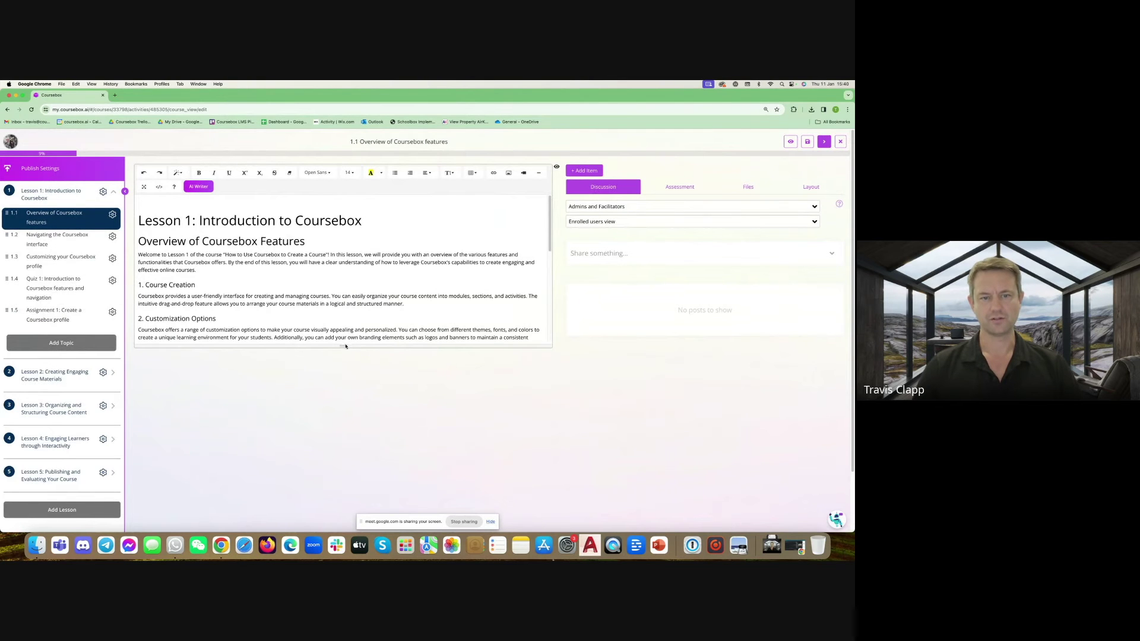
left_click_drag(344, 347, 368, 429)
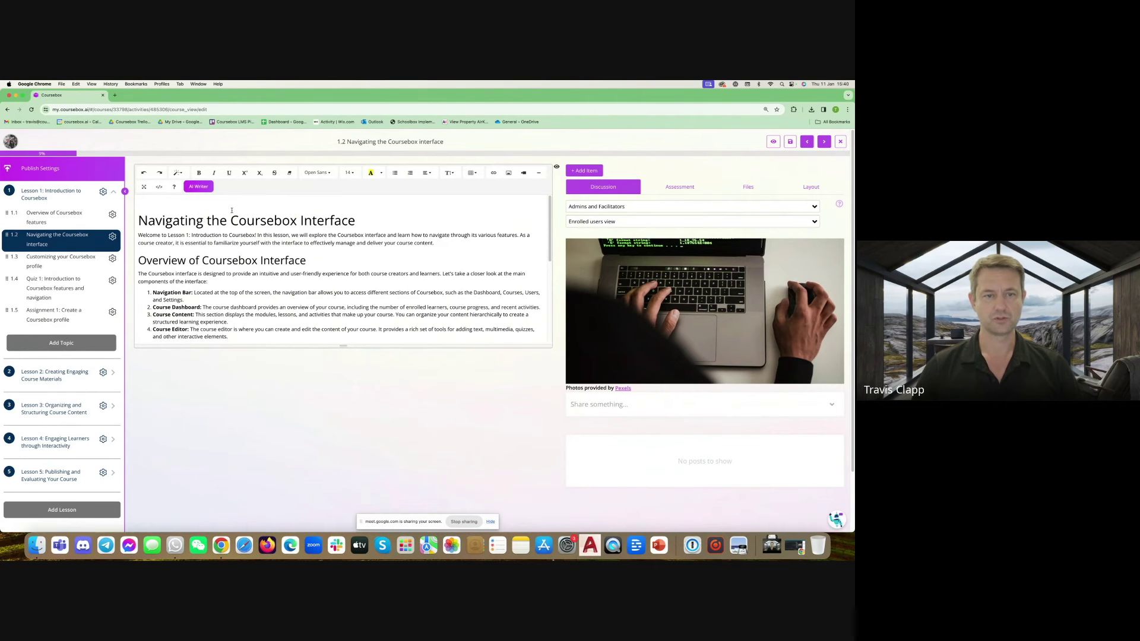
Enlarge the editor and delete the stock laptop photo from lesson 1.2's Files.
left_click_drag(345, 345, 345, 455)
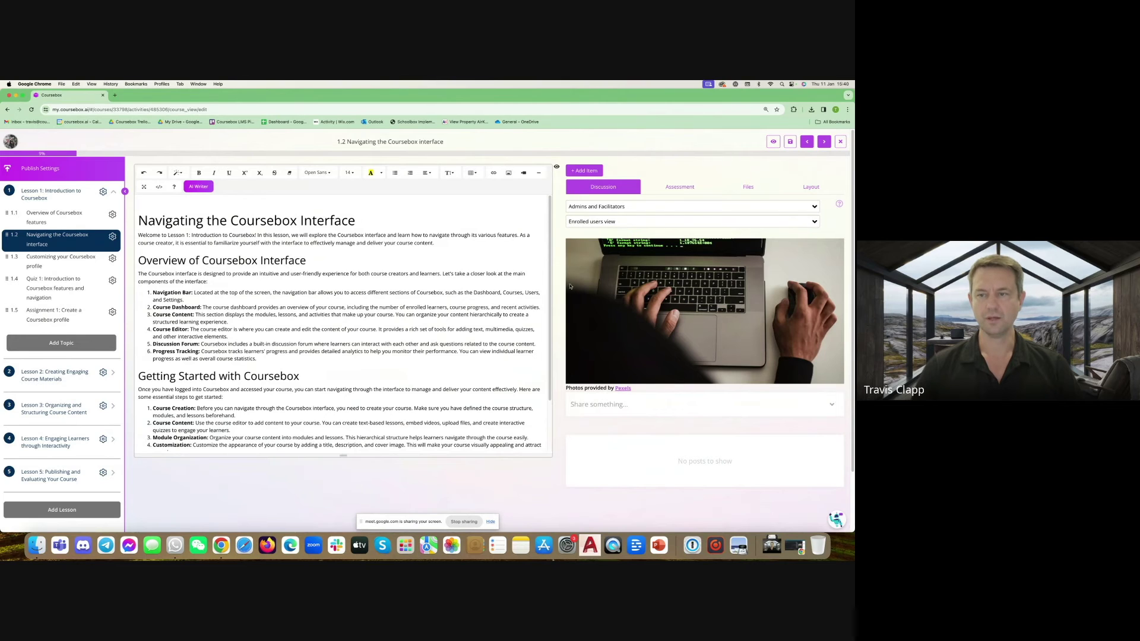
left_click(747, 187)
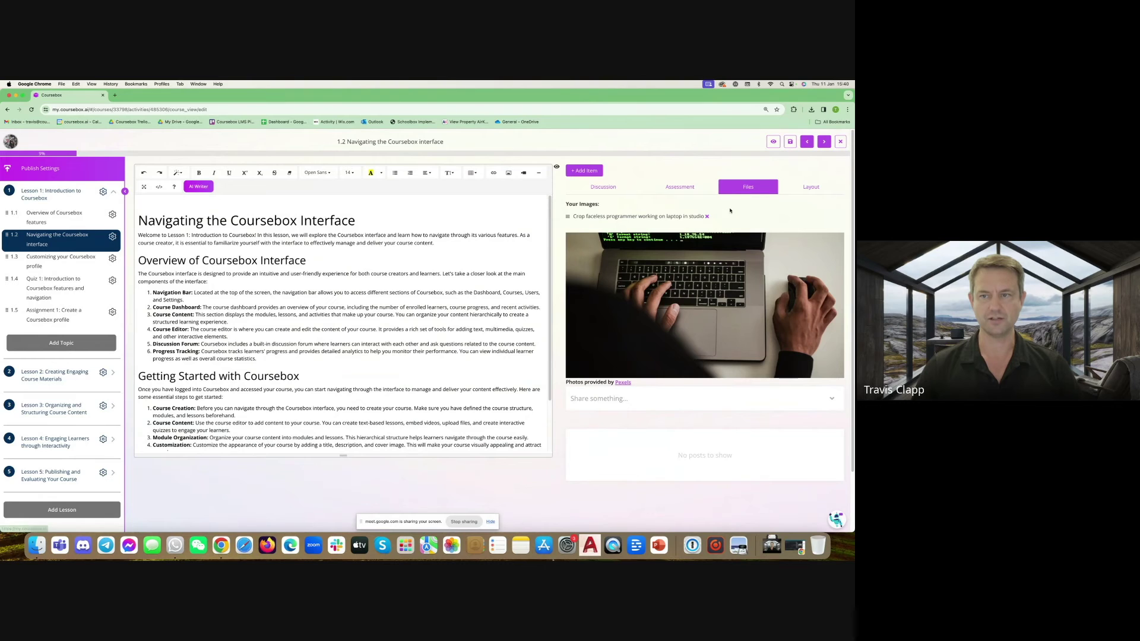
left_click(708, 216)
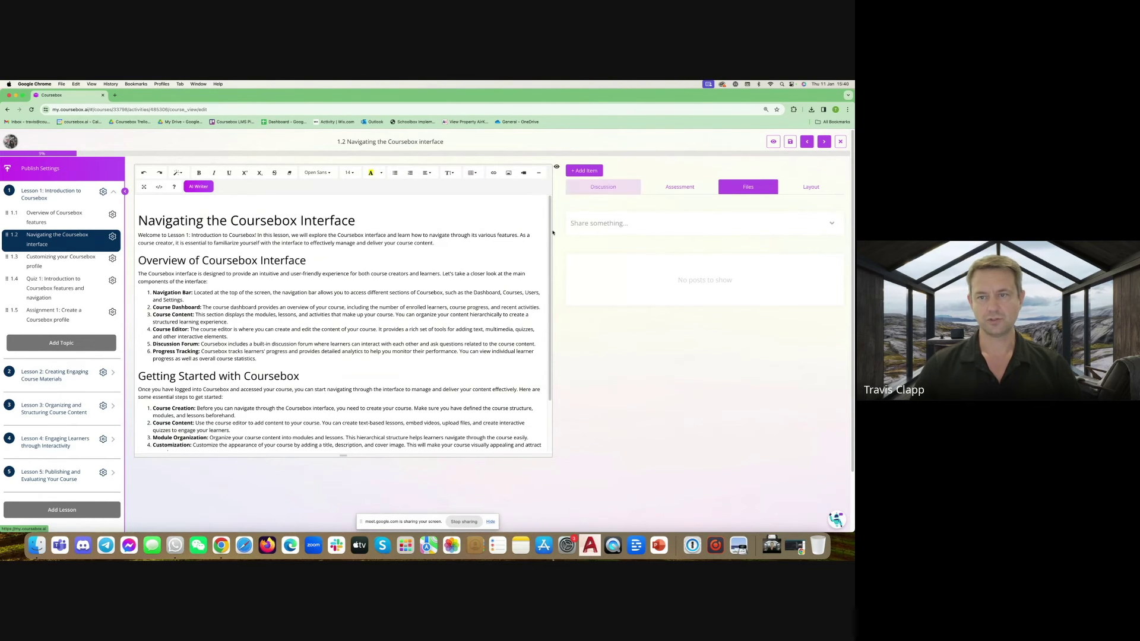
Set the lesson's discussion question to 'Click here to engage'.
left_click(601, 187)
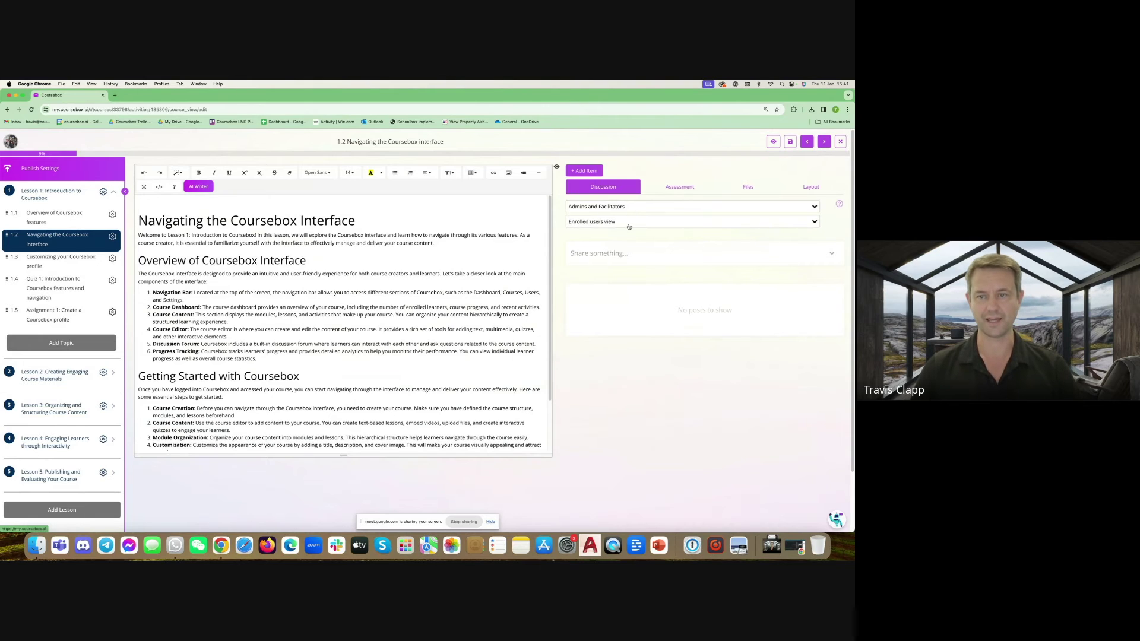
left_click(614, 249)
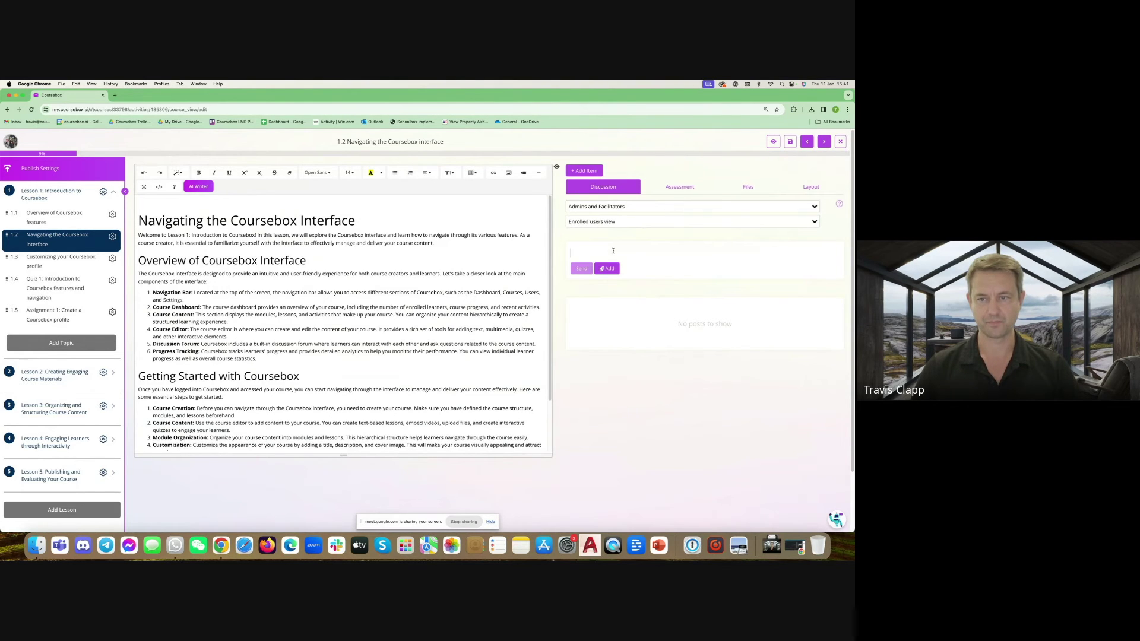
left_click(637, 303)
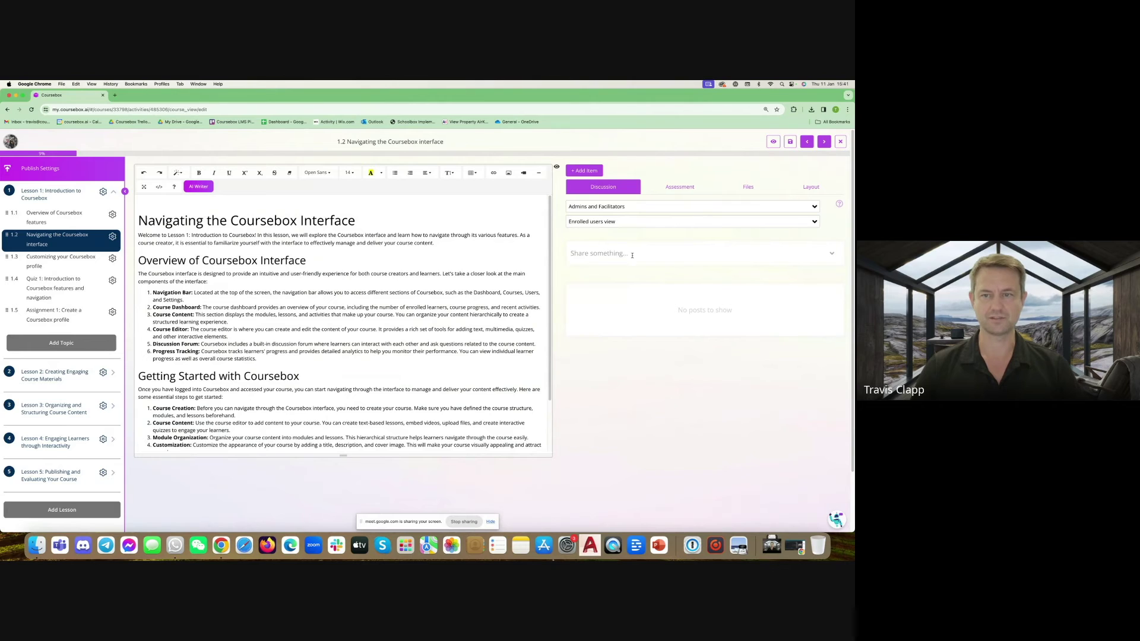
left_click(833, 253)
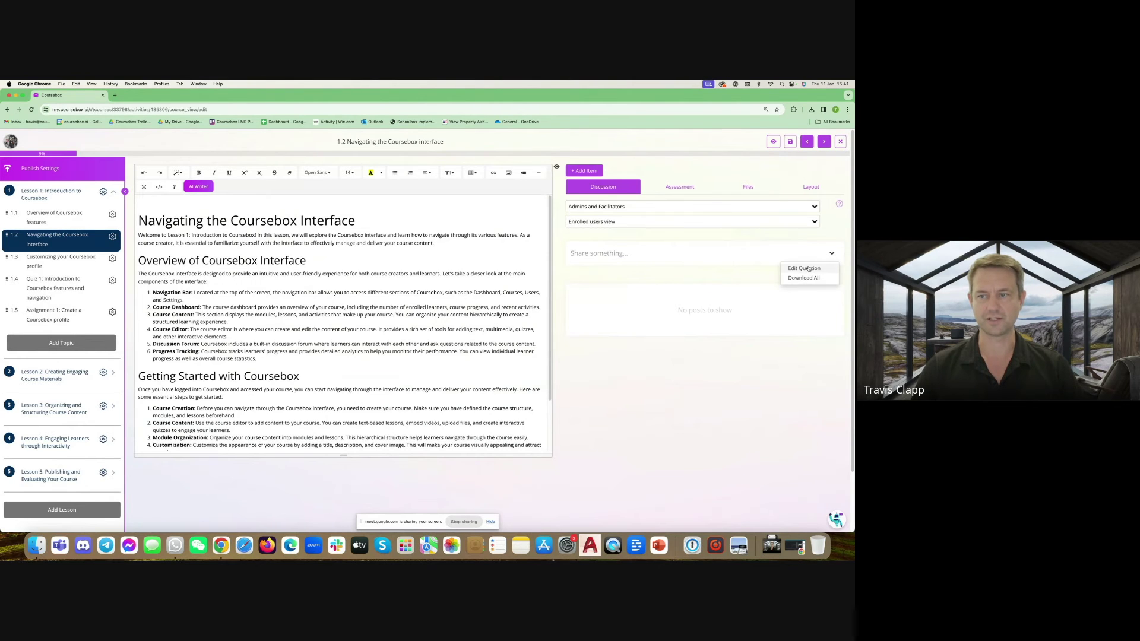
left_click(808, 269)
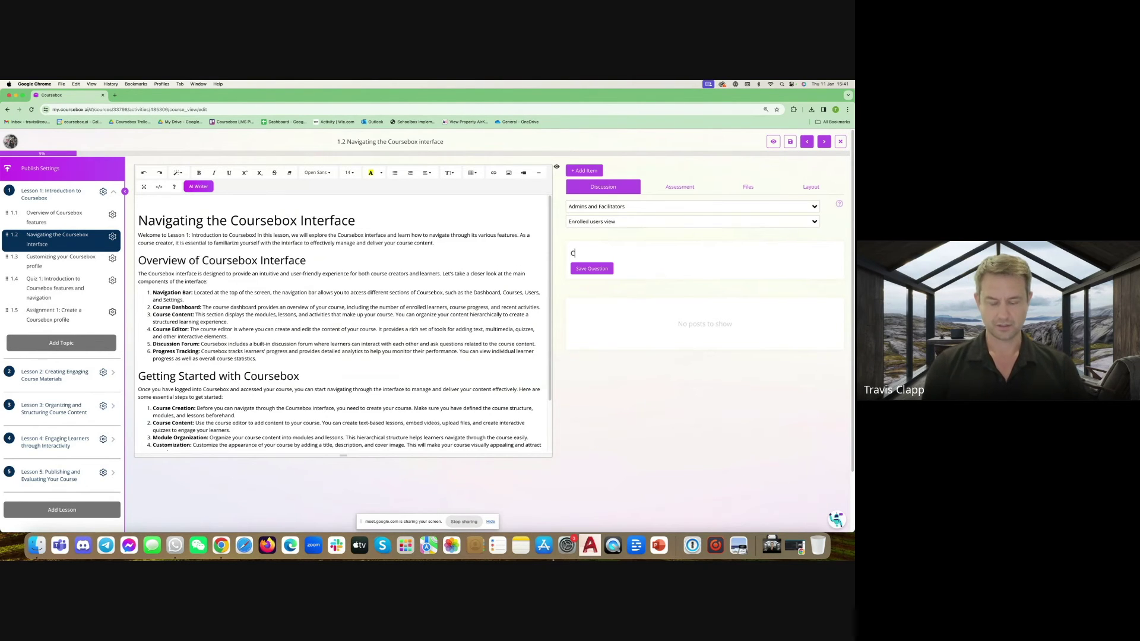
type("Click here to engage")
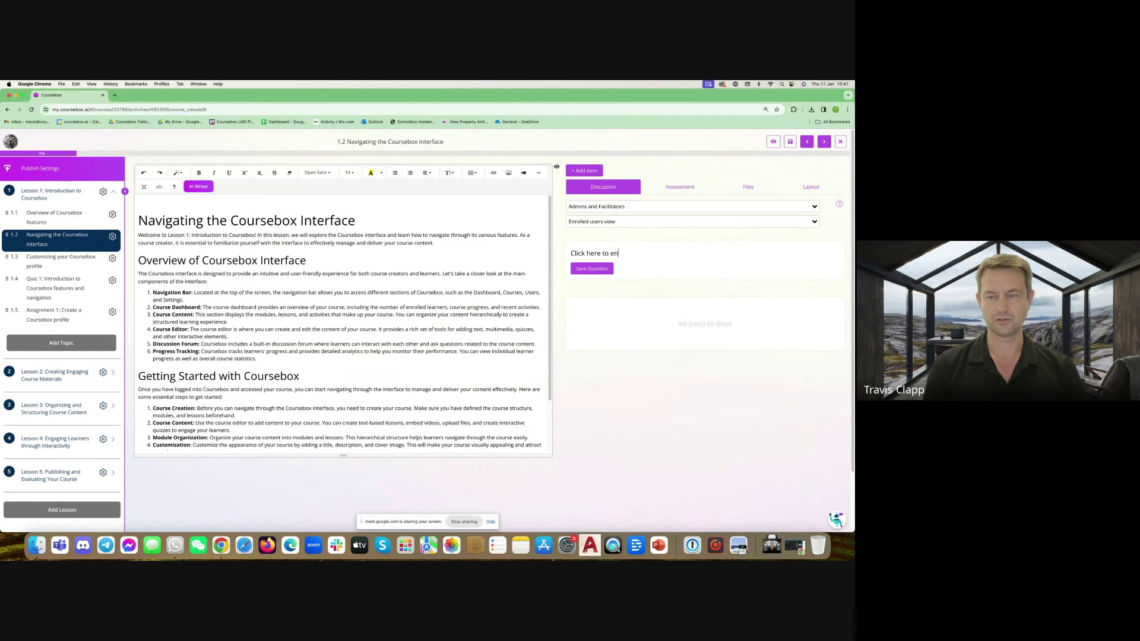
left_click(589, 271)
Start a discussion post and check what attachments can be added.
left_click(586, 253)
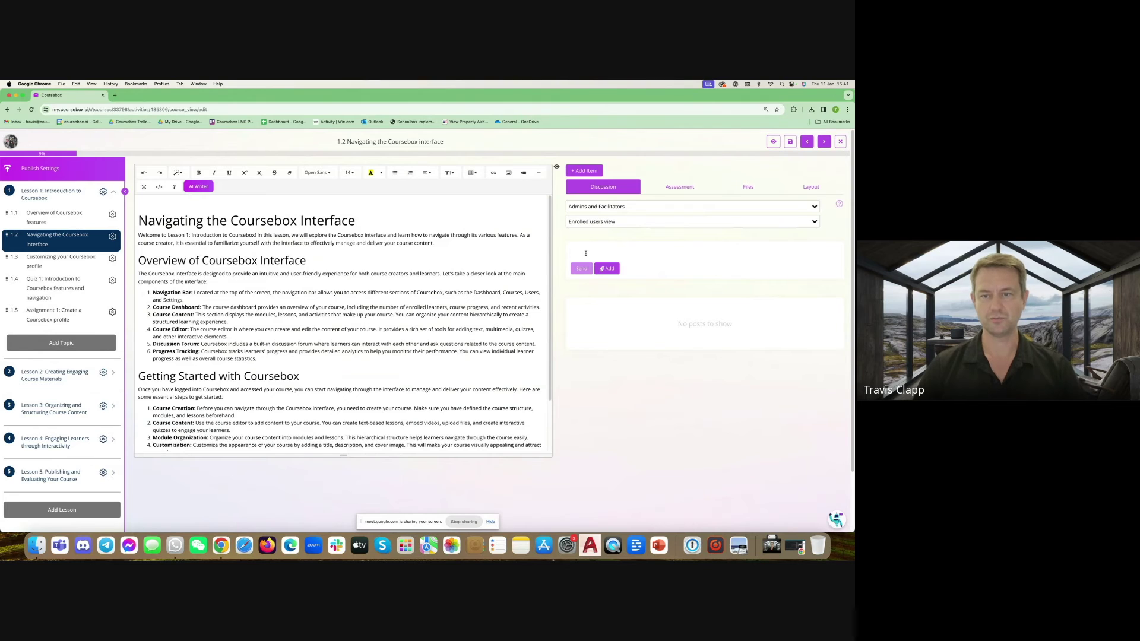
left_click(610, 270)
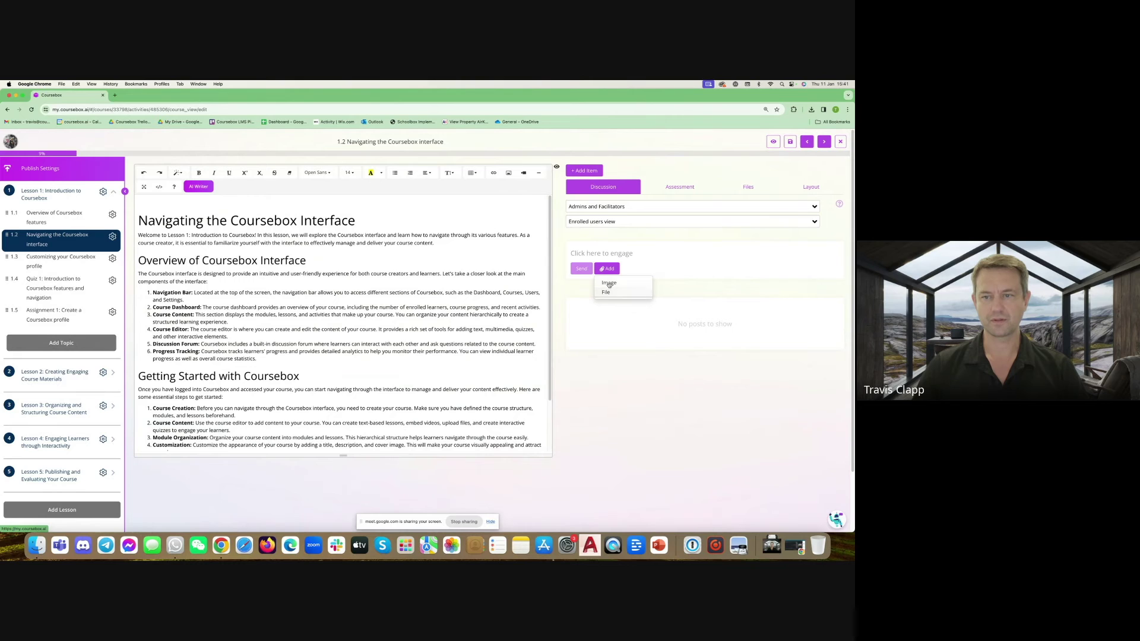
left_click(601, 233)
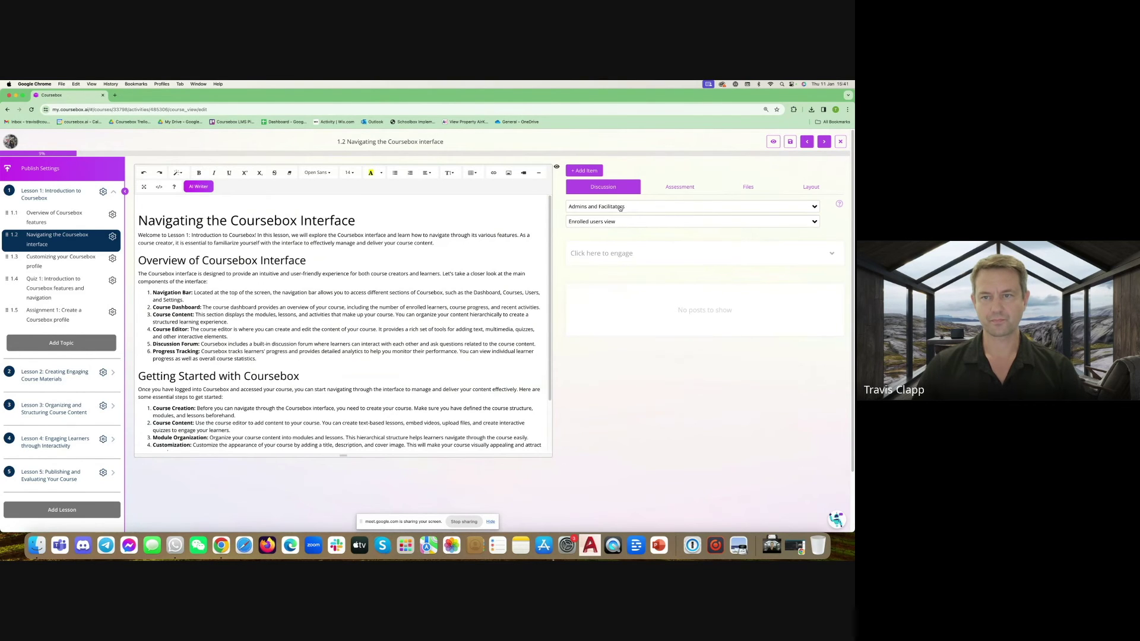
Set discussion posting to Anyone Can Post and review who can view posts.
left_click(620, 207)
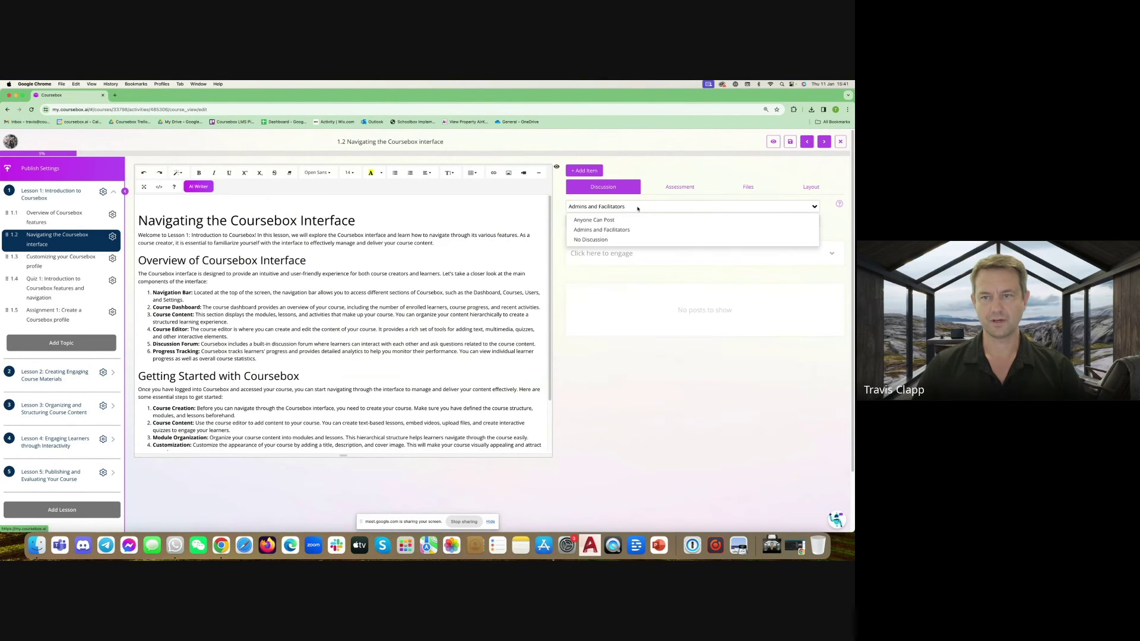
left_click(608, 221)
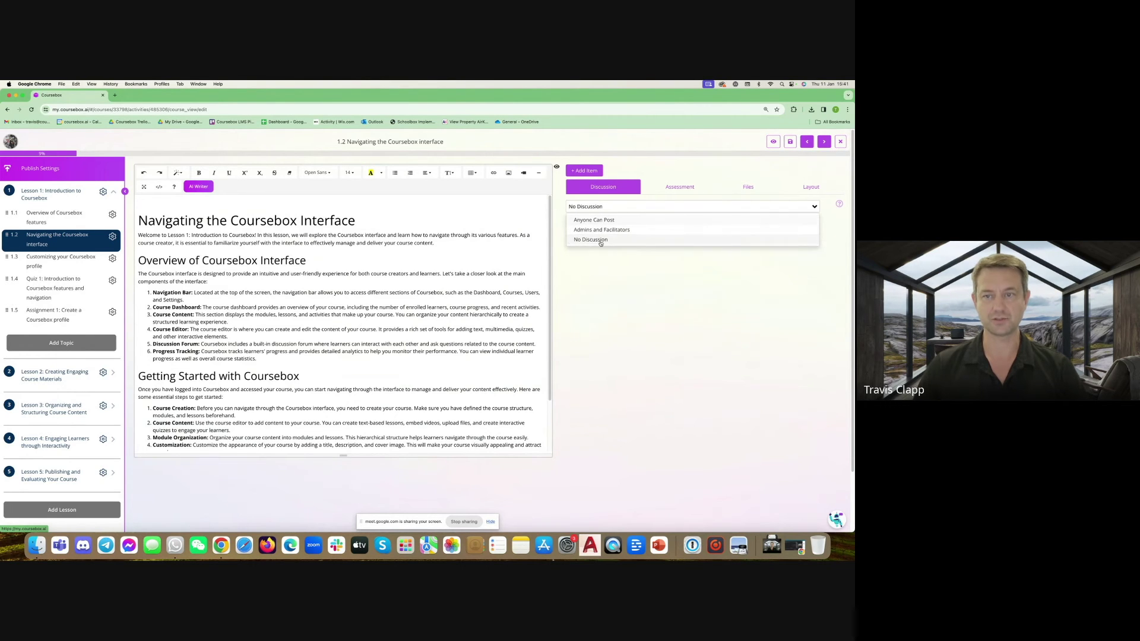
left_click(596, 239)
left_click(603, 221)
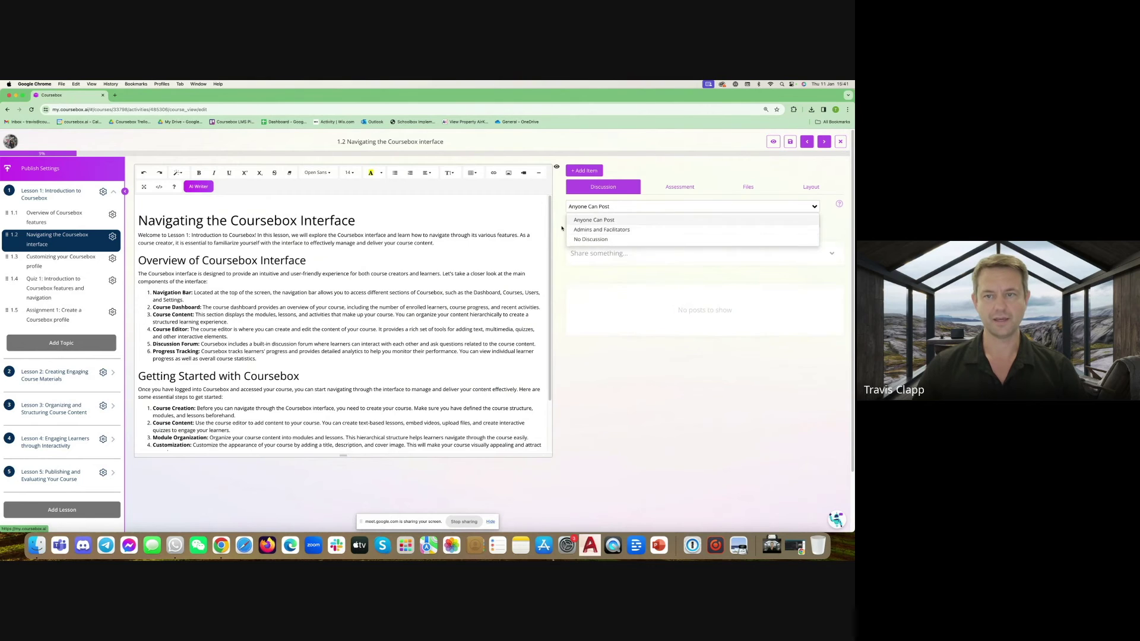
left_click(815, 206)
left_click(737, 223)
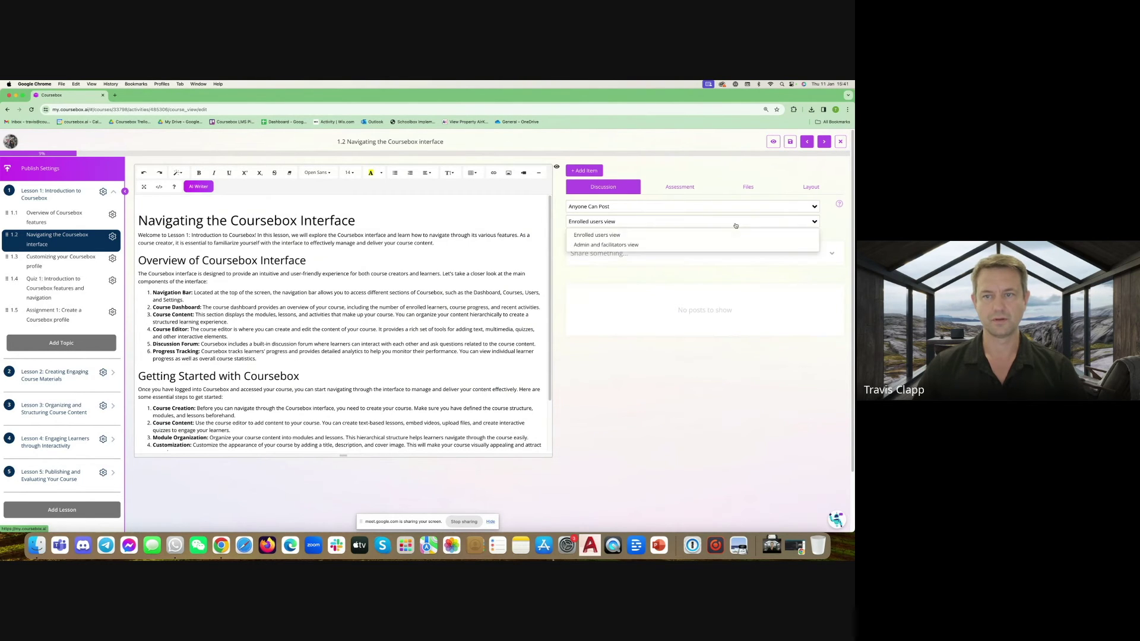
Keep enrolled-users viewing, then make lesson 1.2 an assignment with pass grade and AI Feedback.
left_click(617, 237)
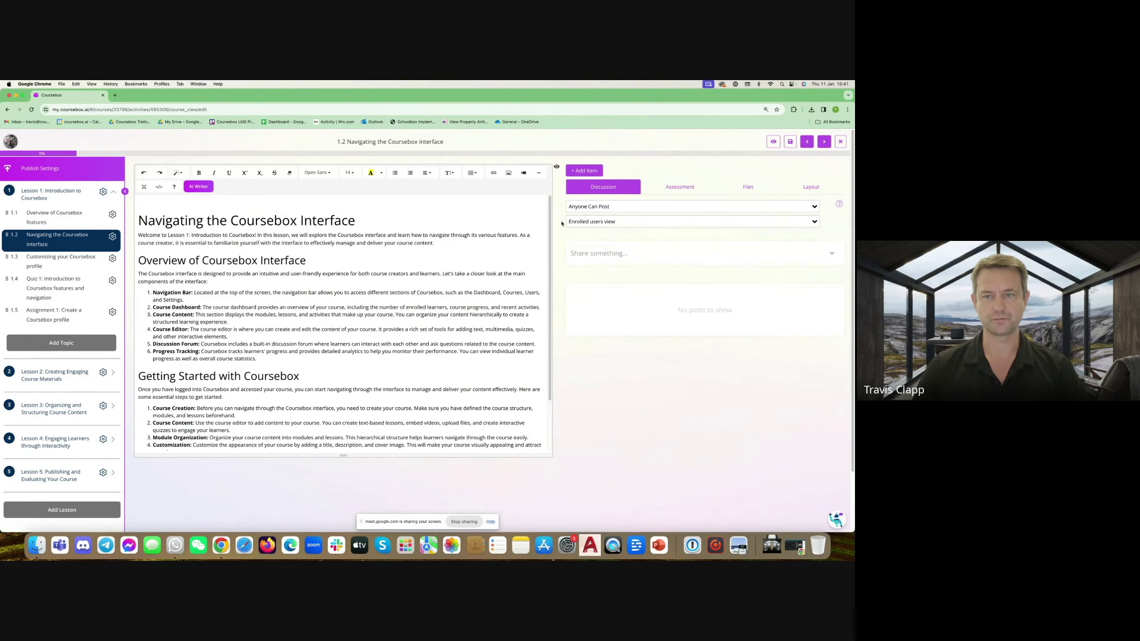
left_click(680, 191)
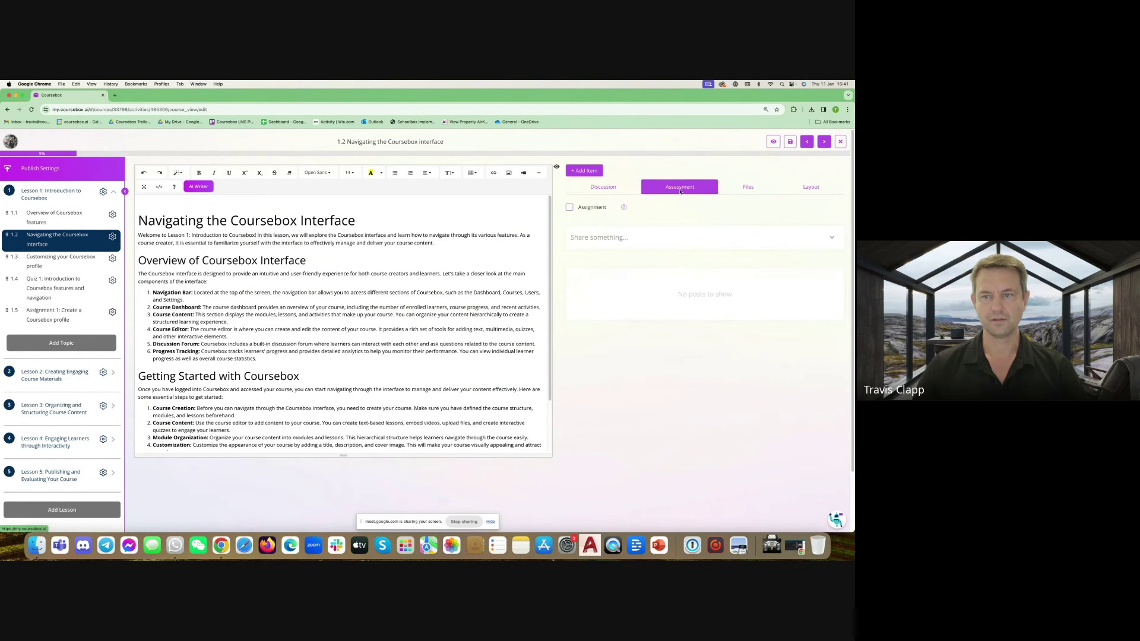
left_click(571, 207)
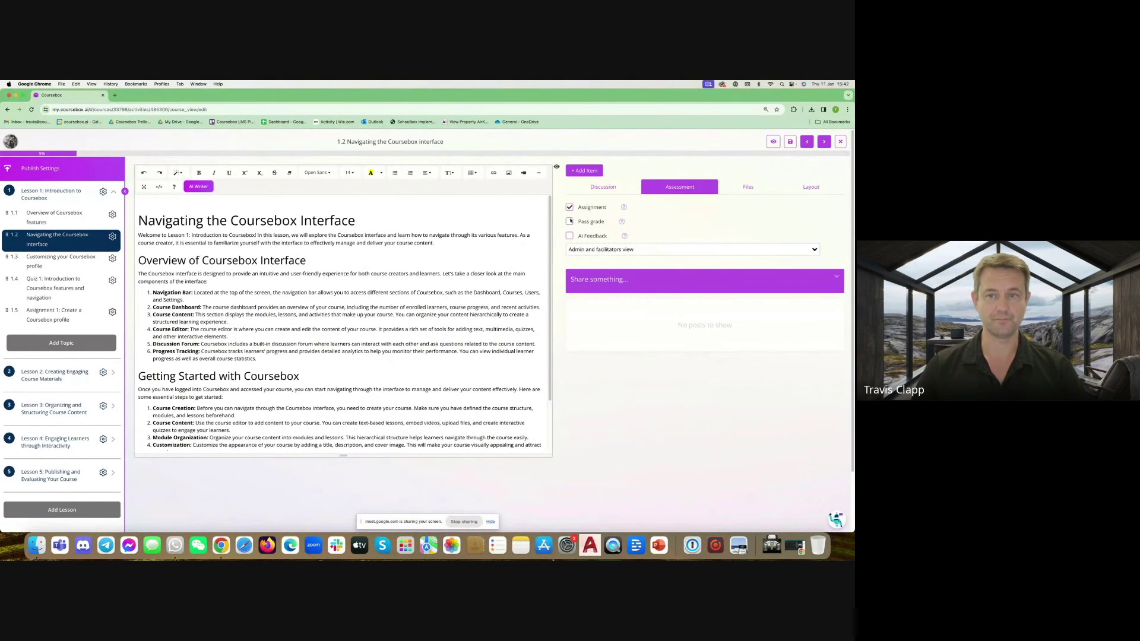
left_click(836, 278)
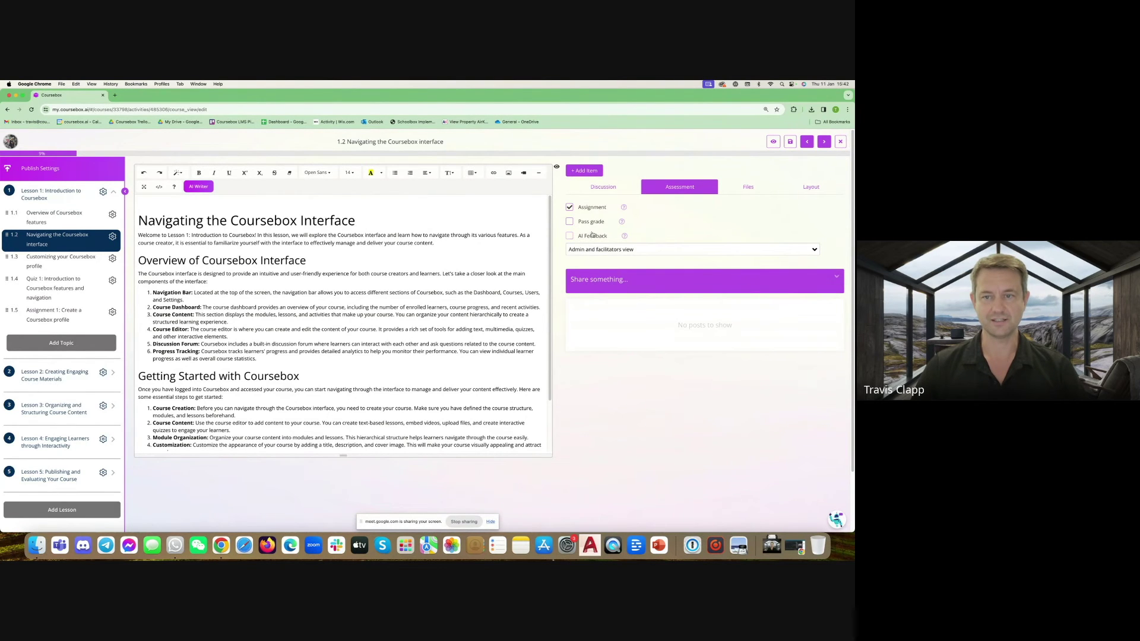
left_click(570, 221)
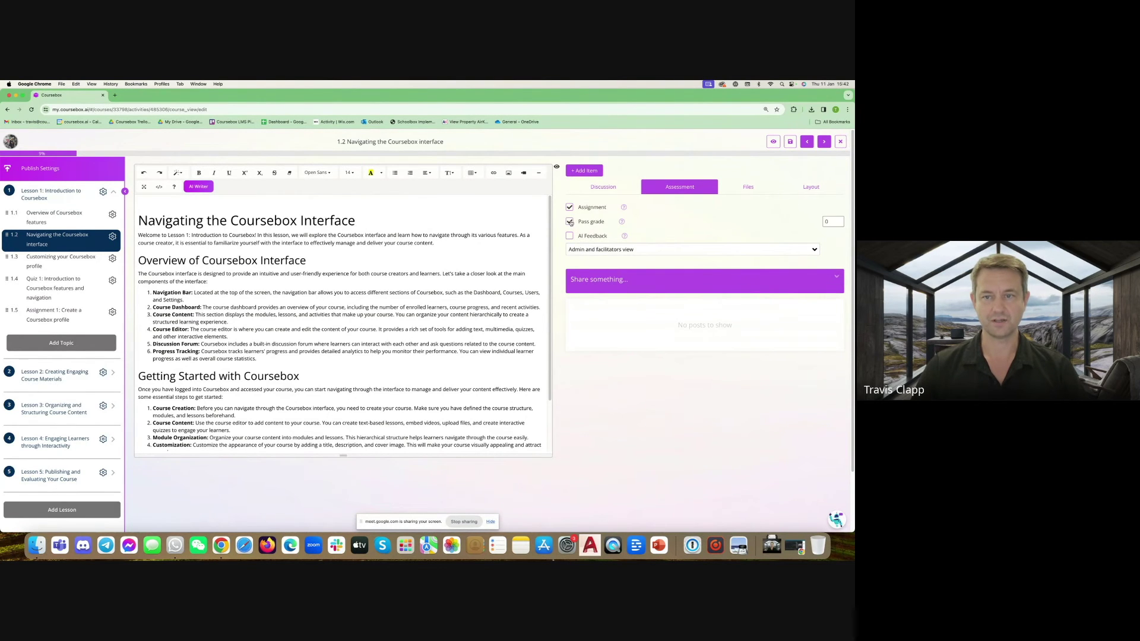
left_click(827, 222)
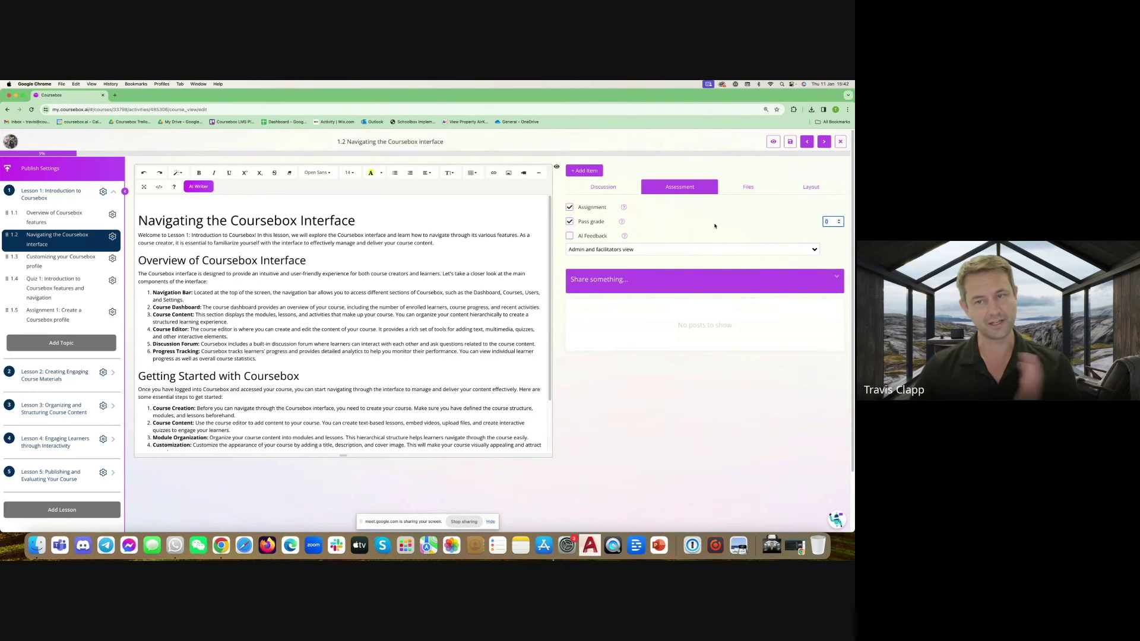
left_click(570, 237)
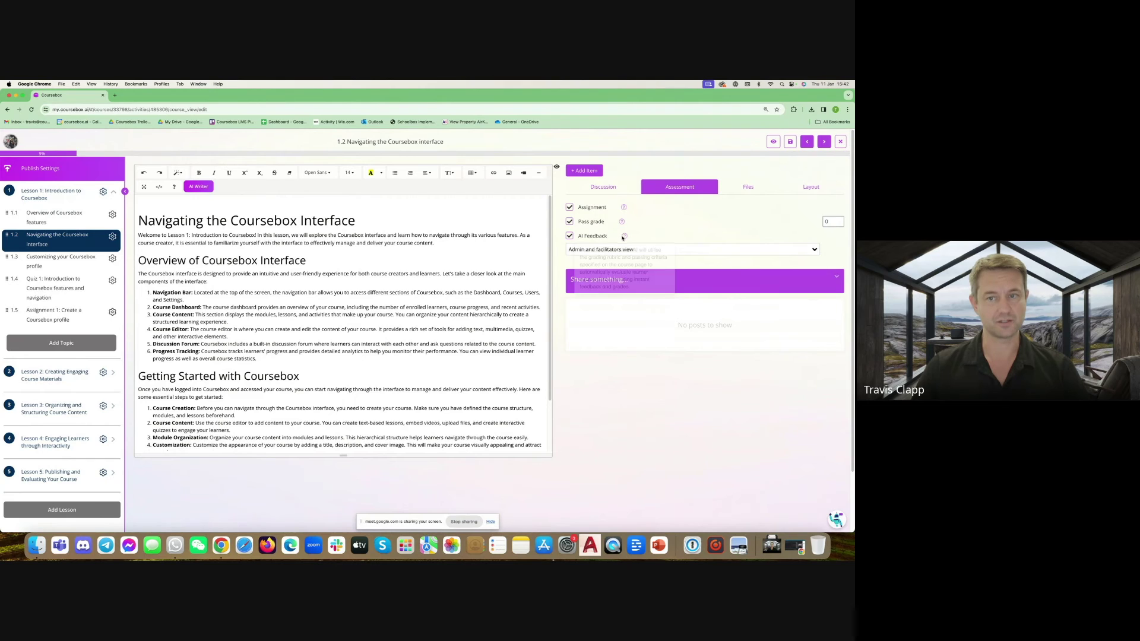
mouse_move(624, 237)
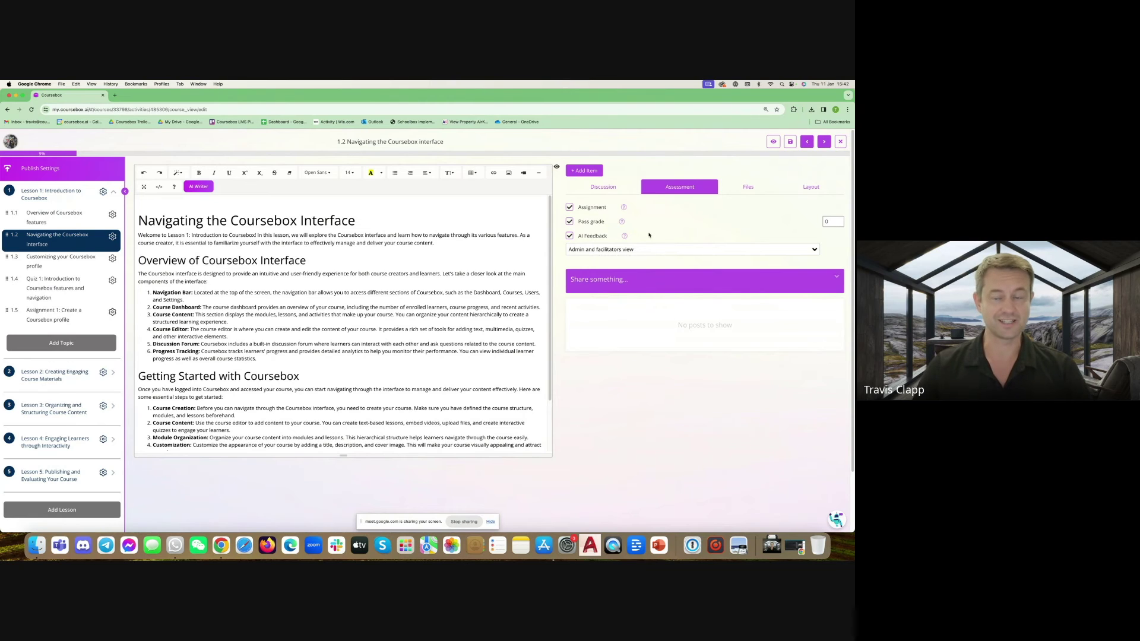
left_click(748, 186)
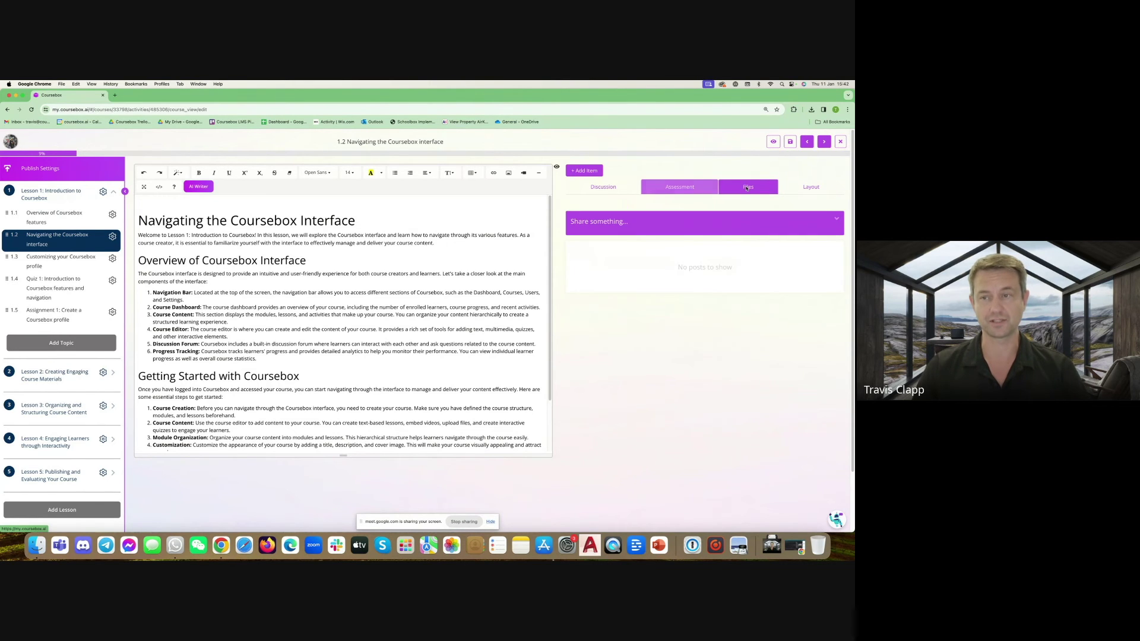
In lesson 1.2's layout settings, move PDF to the top and tick Notes under Add Item.
left_click(811, 187)
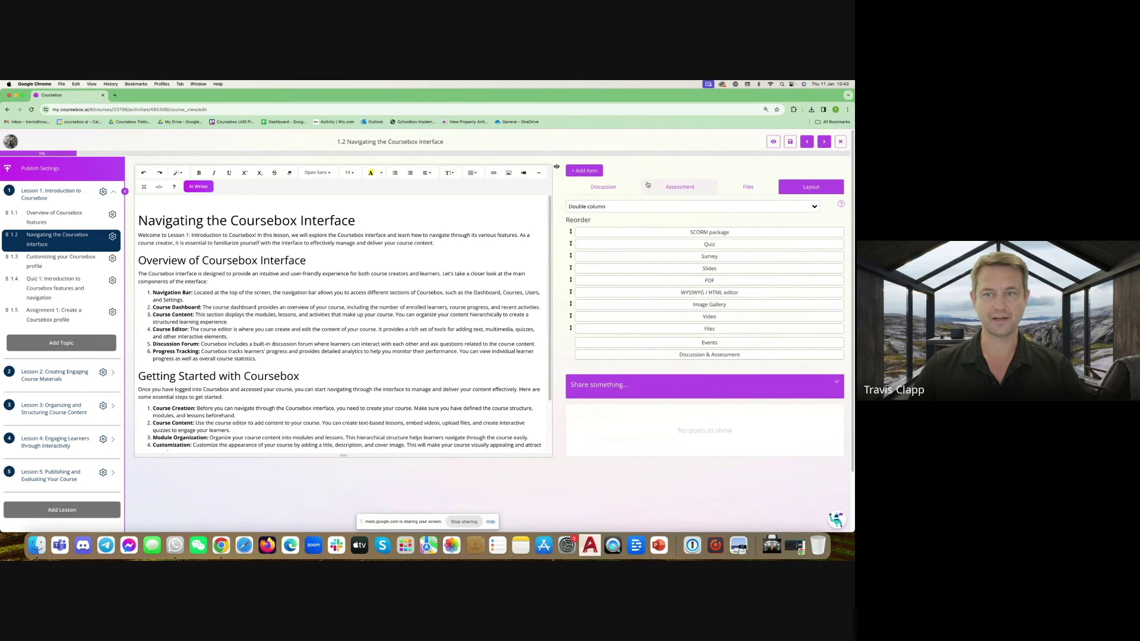
left_click_drag(672, 280, 673, 231)
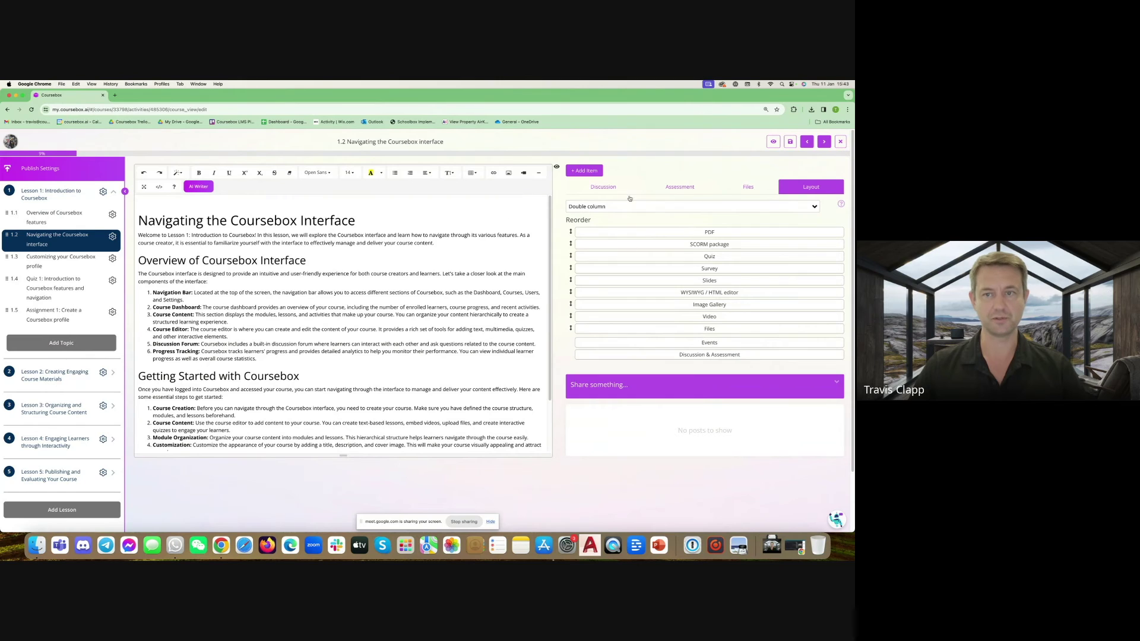
left_click(582, 170)
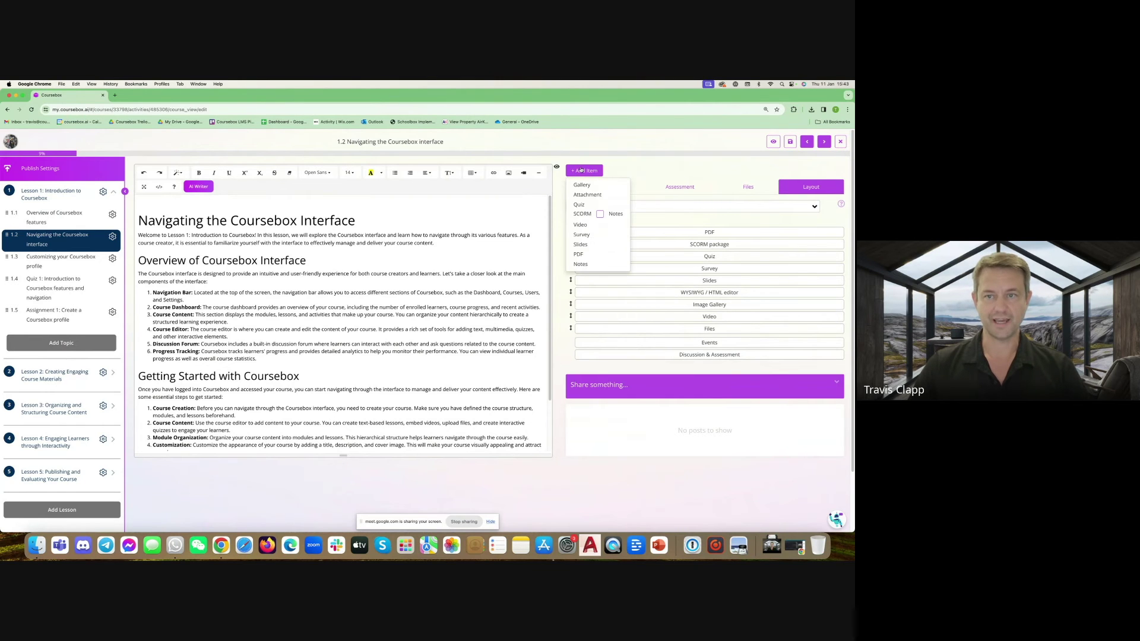
left_click(601, 214)
Untick Notes again and close the Add Item dropdown.
left_click(601, 214)
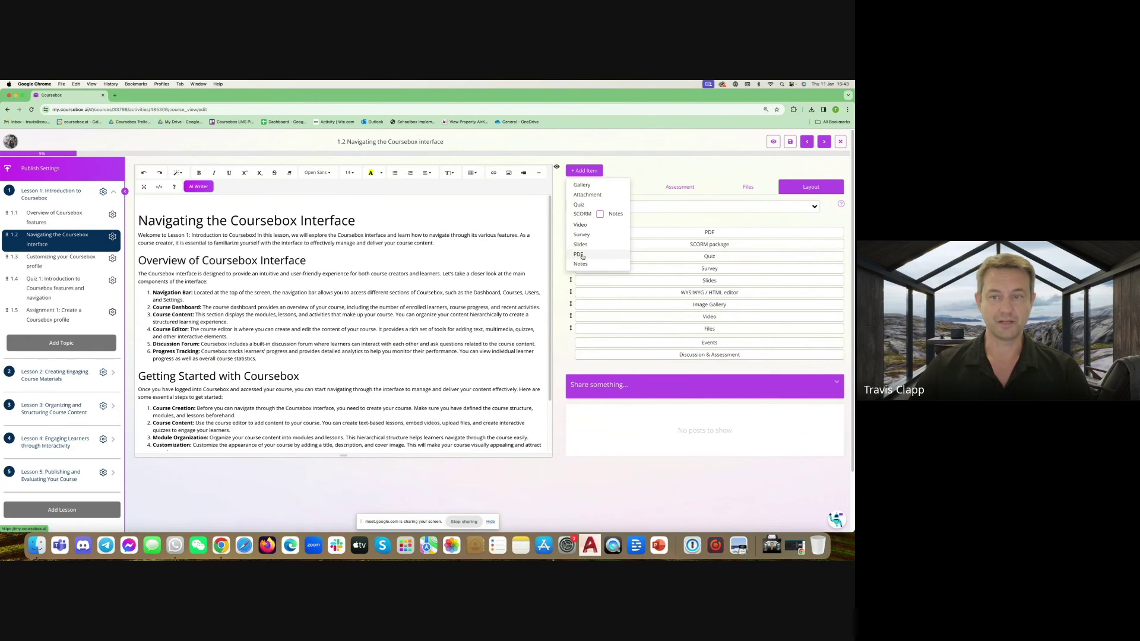
left_click(683, 175)
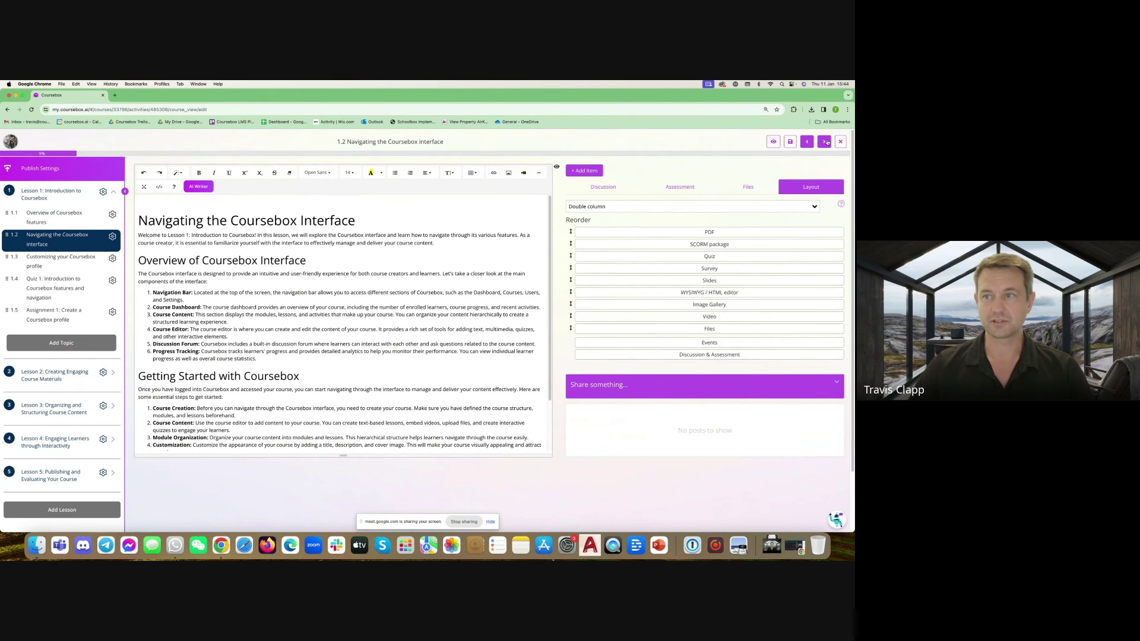
Preview lesson 1, starting Quiz 1, then advance to Assignment 1.
left_click(773, 142)
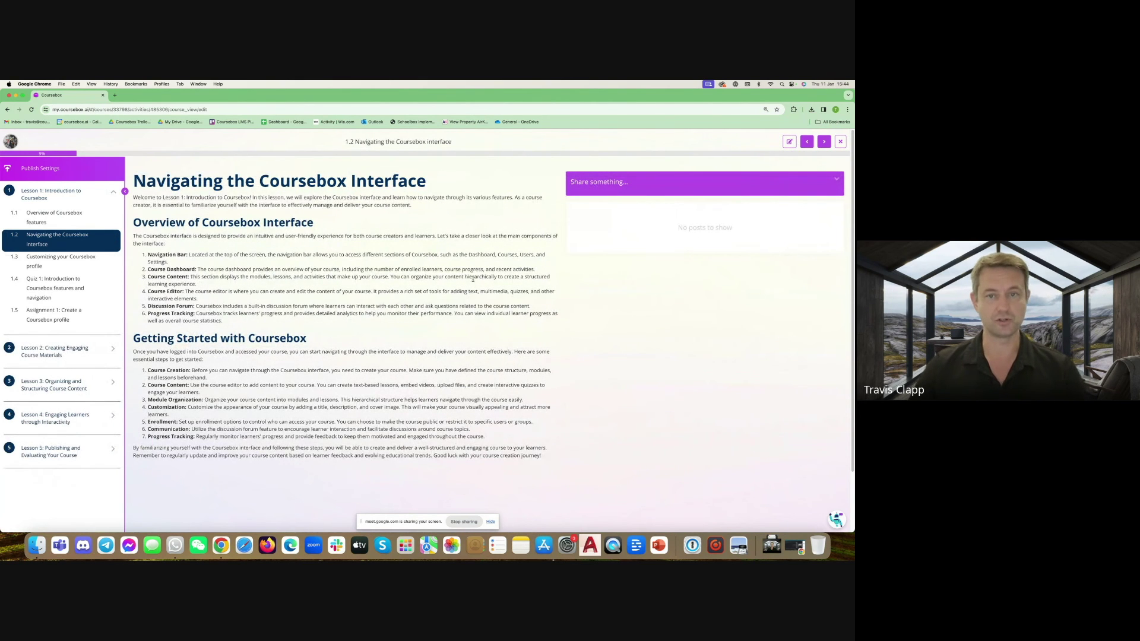
left_click(823, 144)
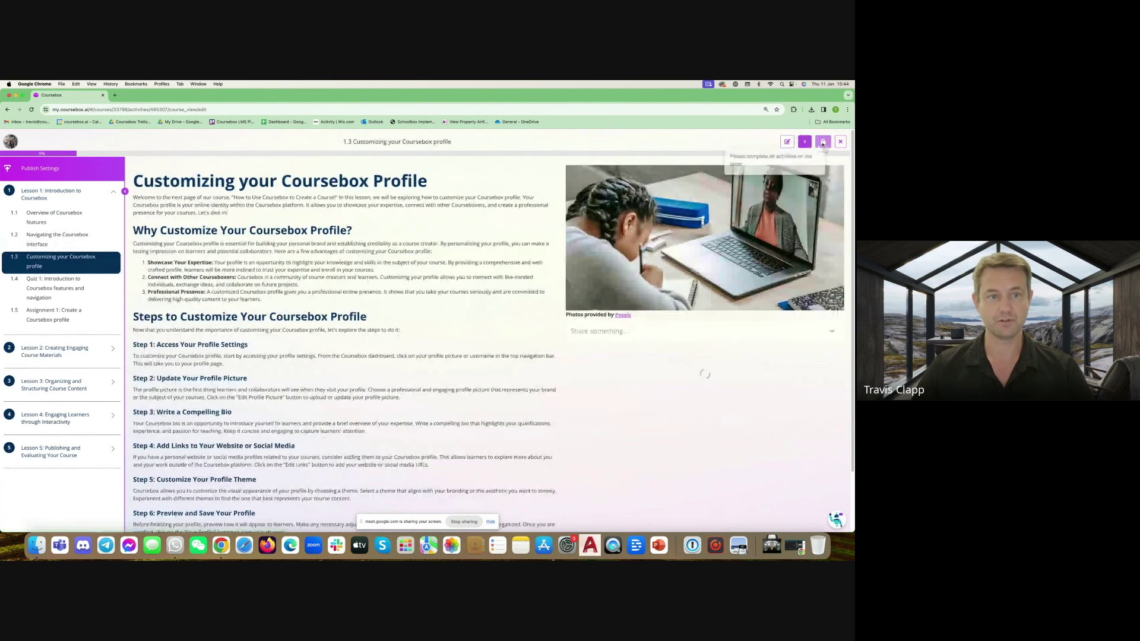
left_click(824, 144)
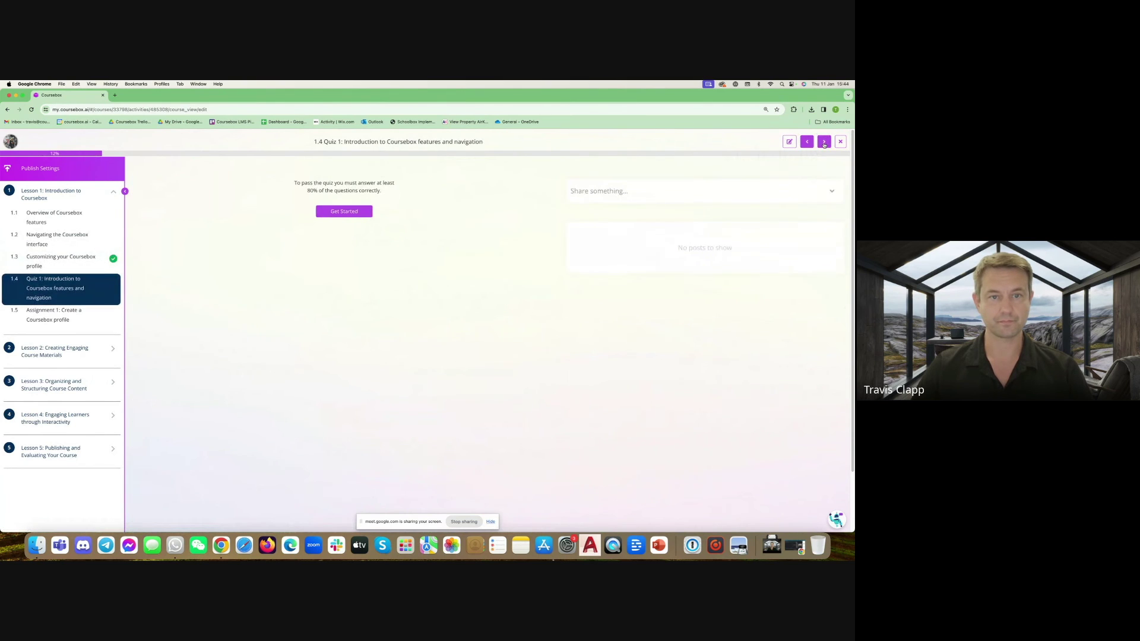
left_click(344, 212)
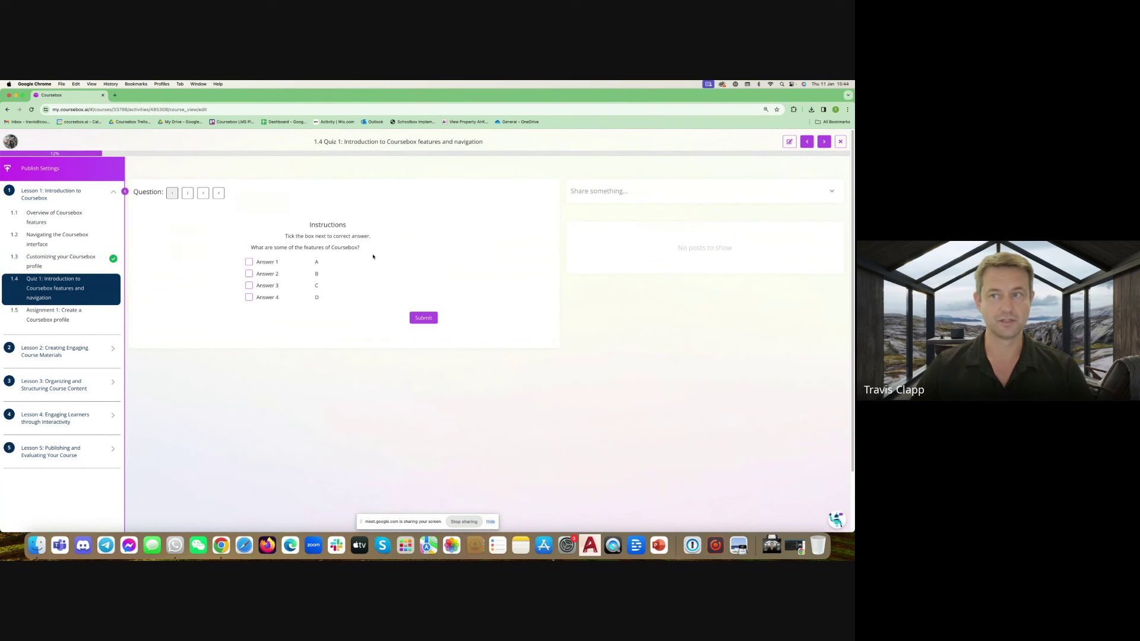
left_click(824, 142)
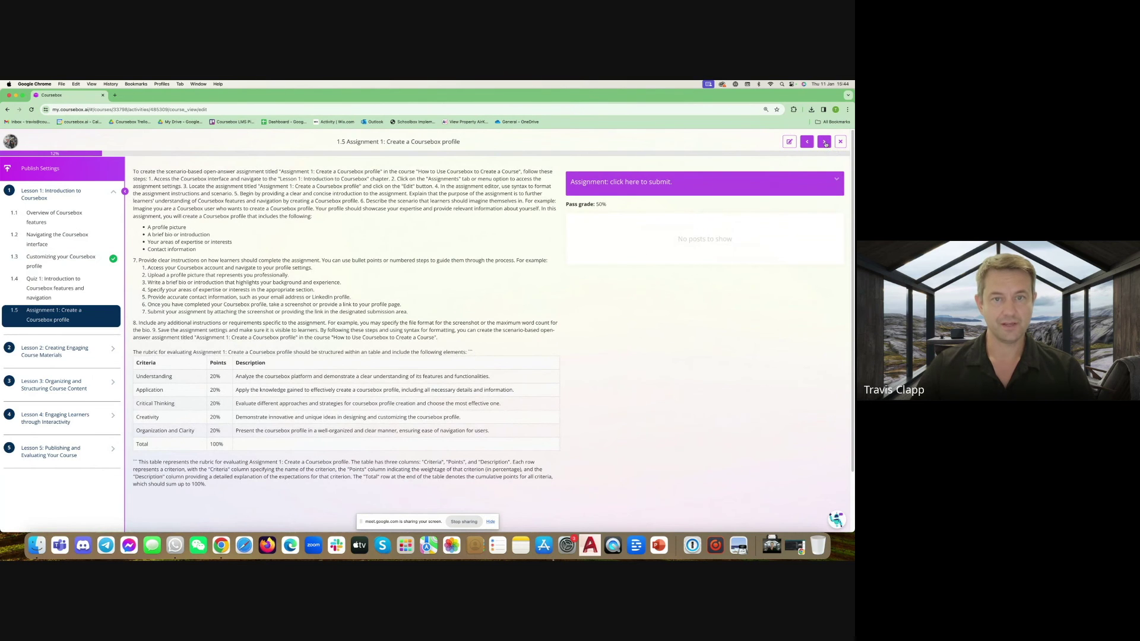
Inspect the assignment instructions and rubric, toggle edit mode, then open the About page.
left_click_drag(133, 173, 407, 312)
left_click(401, 343)
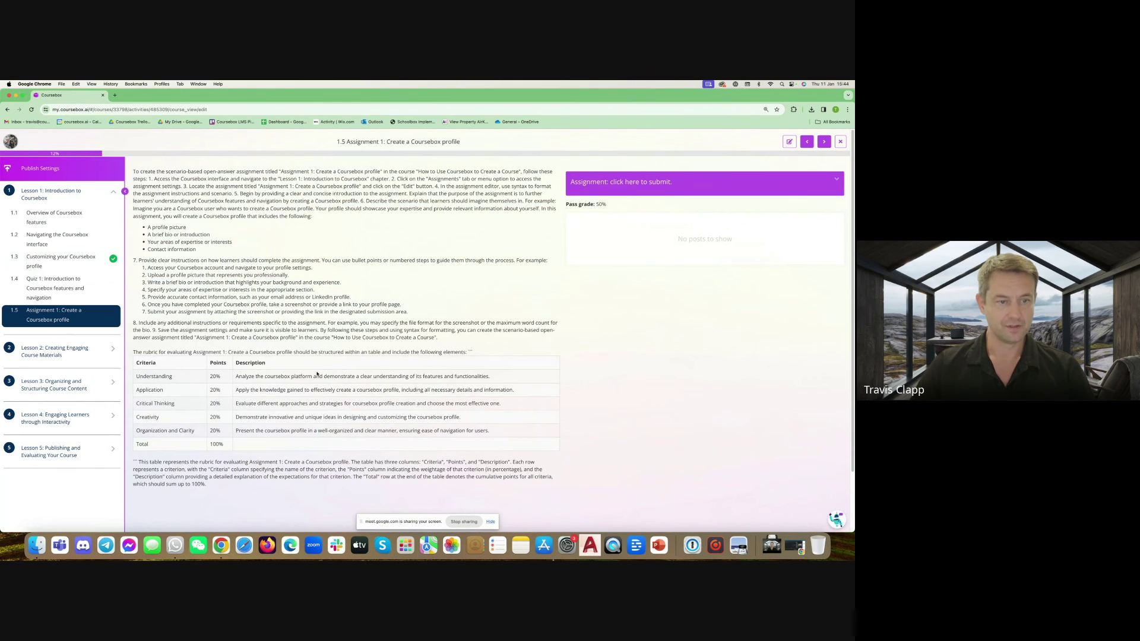
left_click_drag(149, 377, 332, 430)
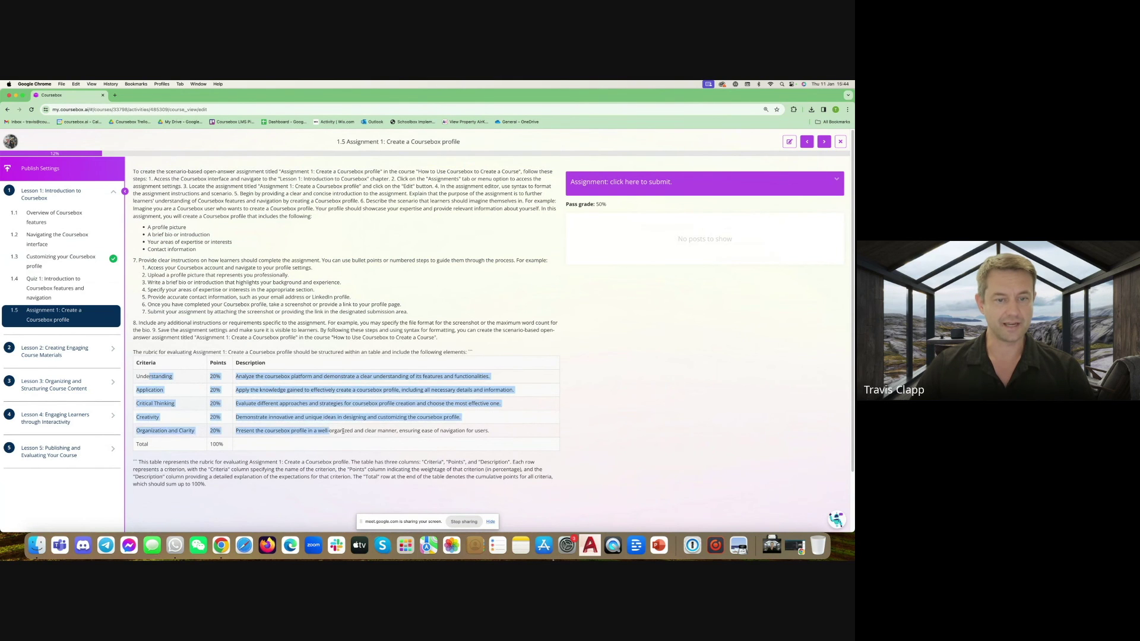
left_click(311, 395)
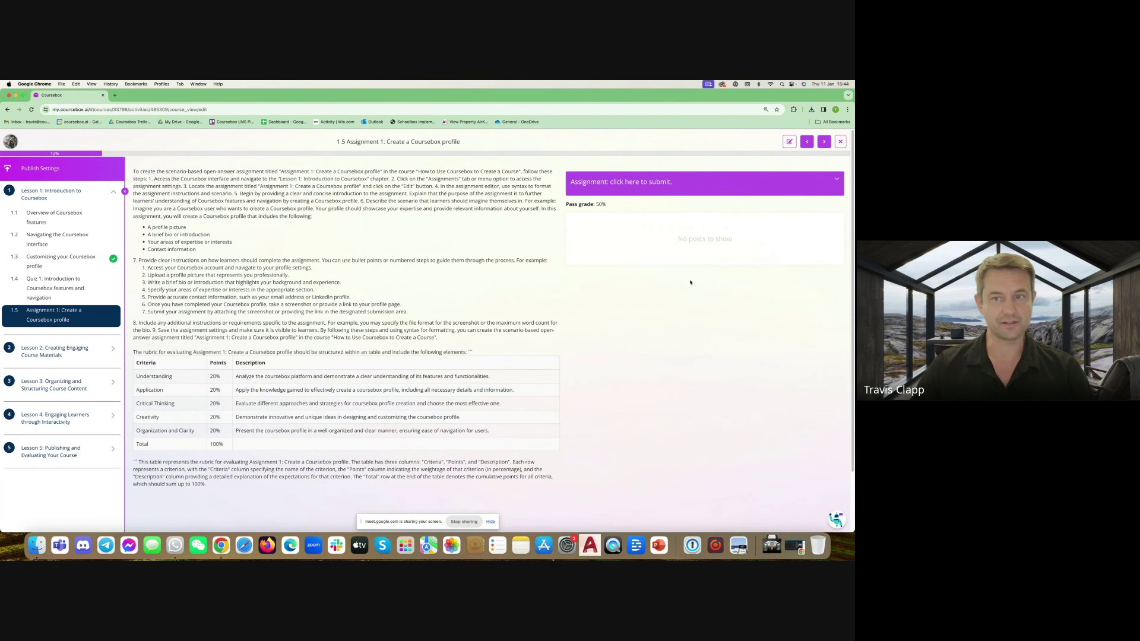
left_click(790, 142)
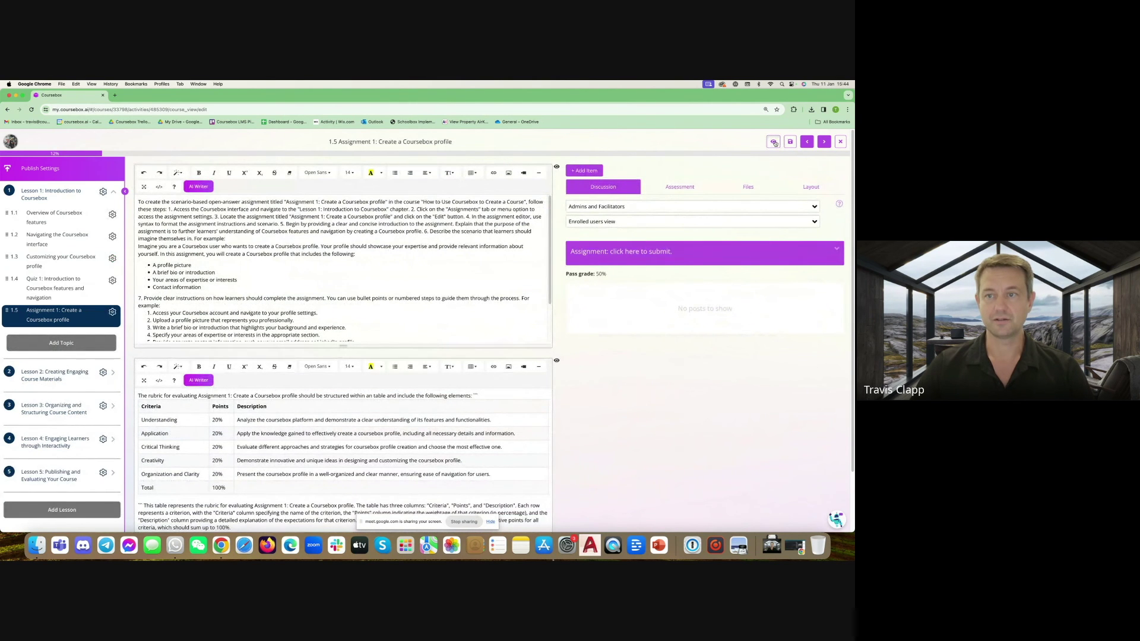
left_click(774, 142)
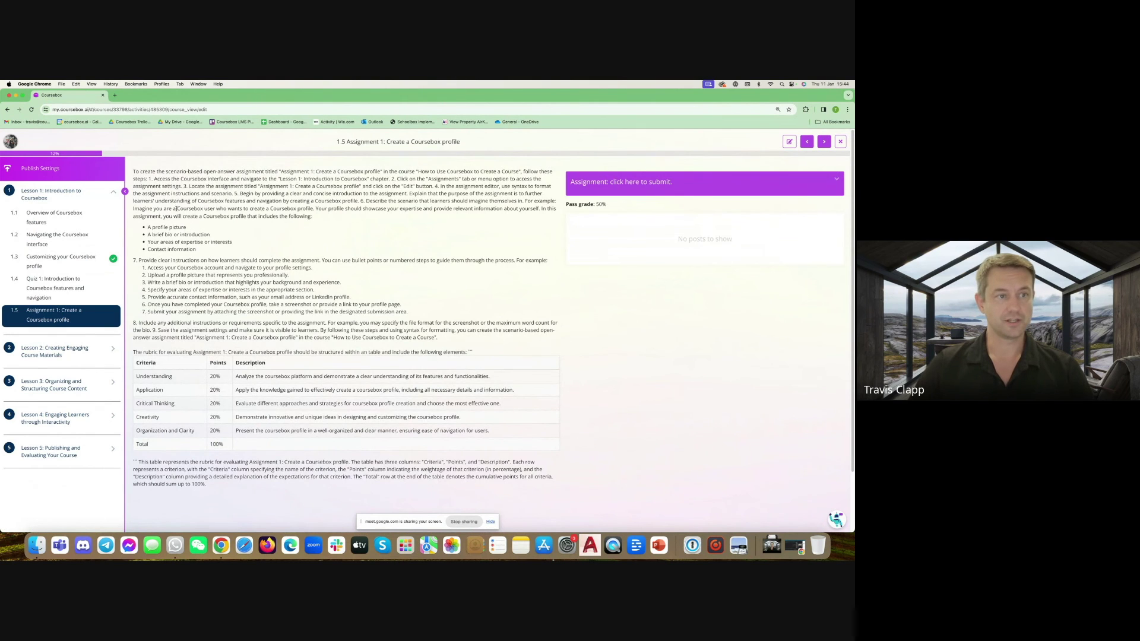
left_click(38, 167)
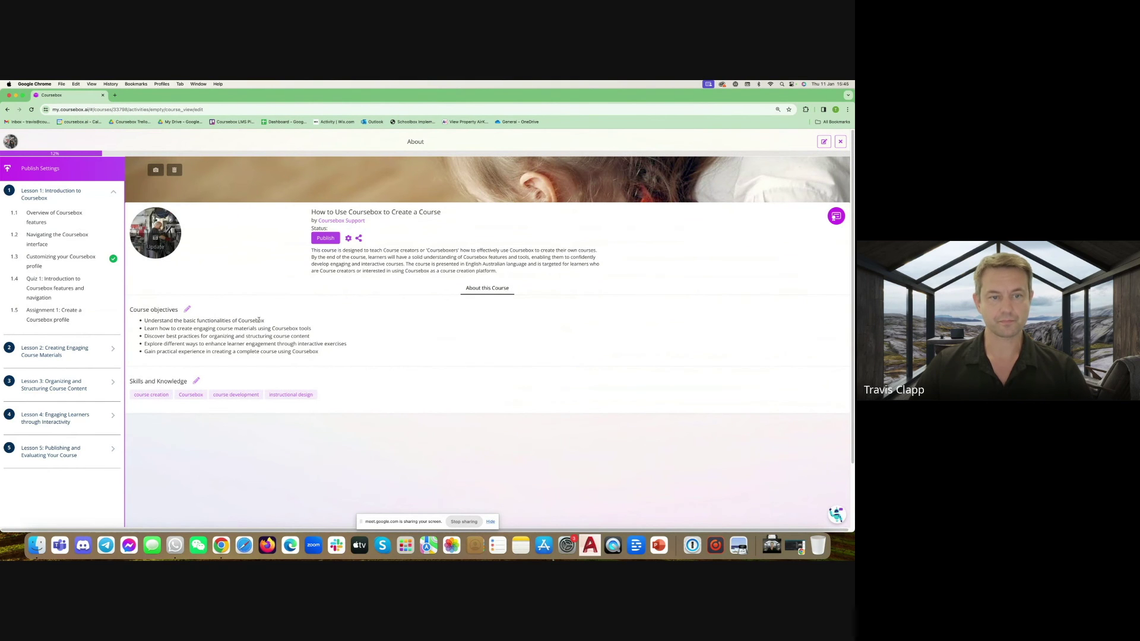
left_click(187, 309)
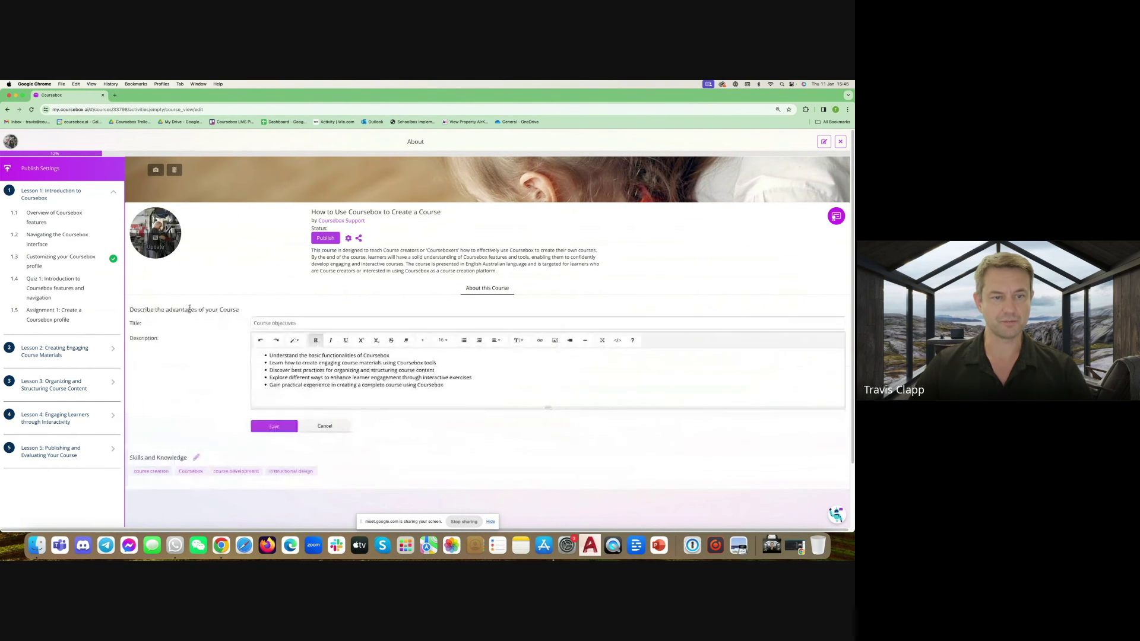
left_click(482, 396)
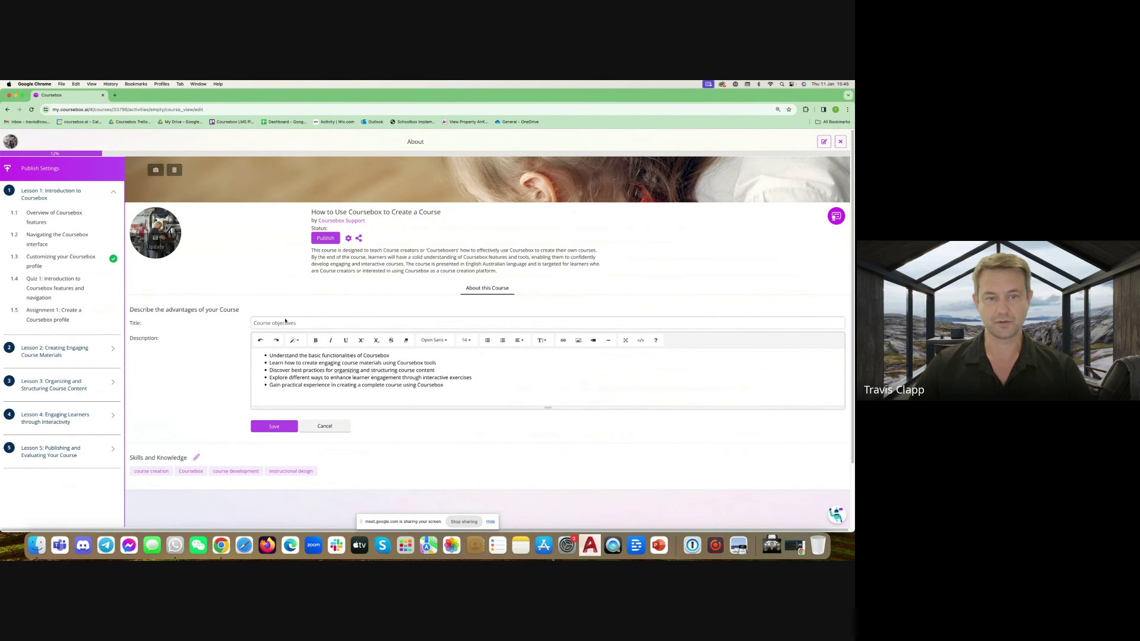
left_click(596, 339)
left_click(572, 139)
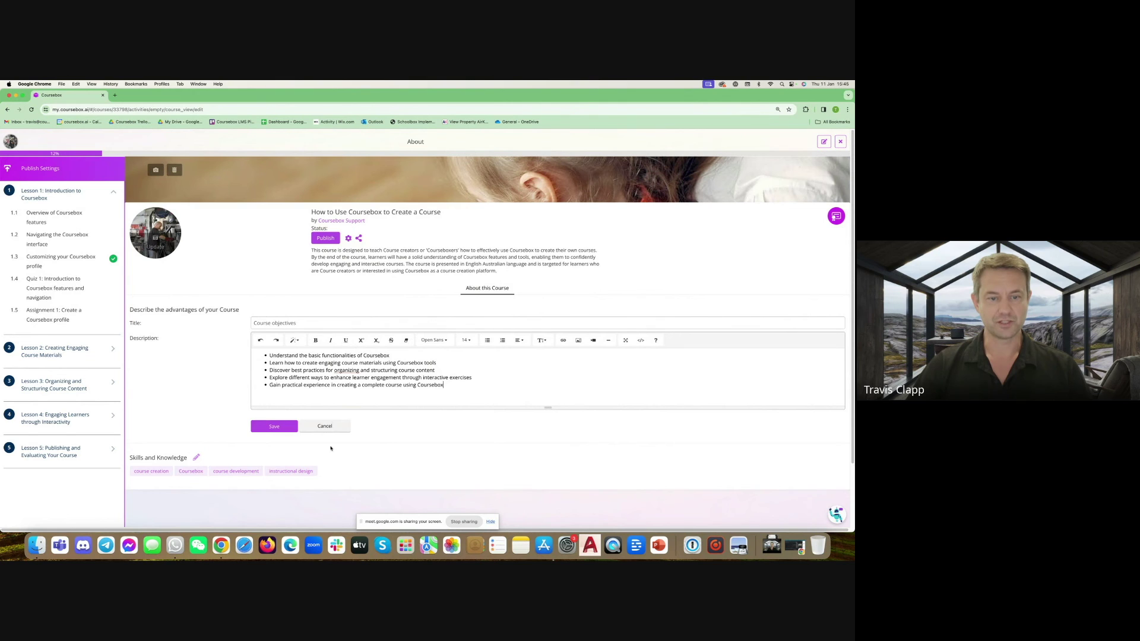
left_click(326, 428)
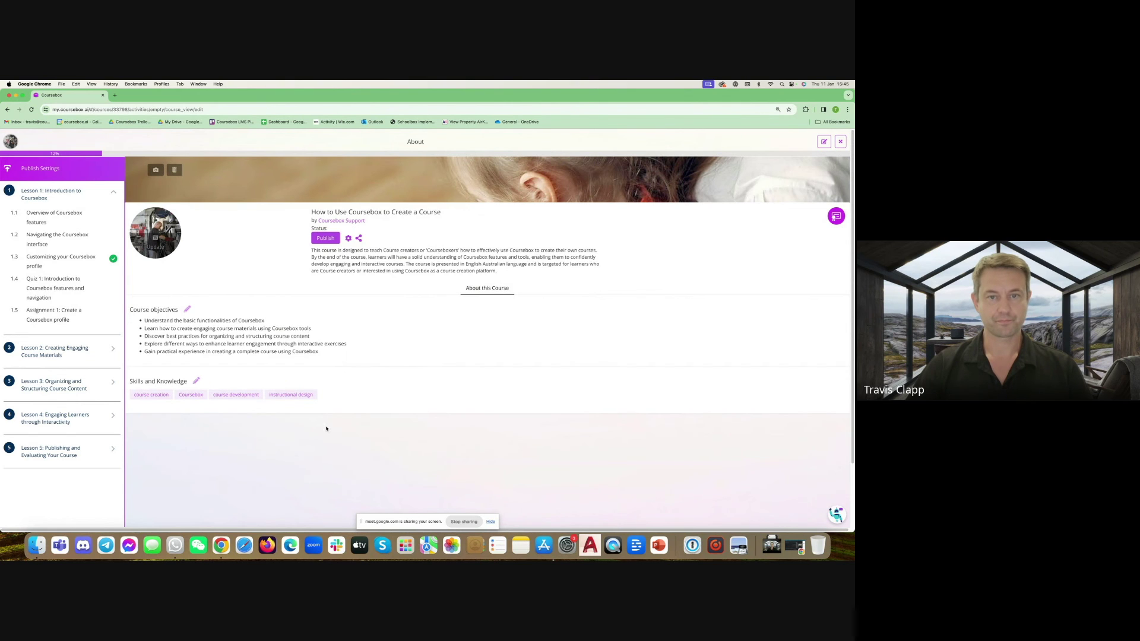
Review the Private, Public and Publish as paid options, then view the course settings menu.
left_click(324, 238)
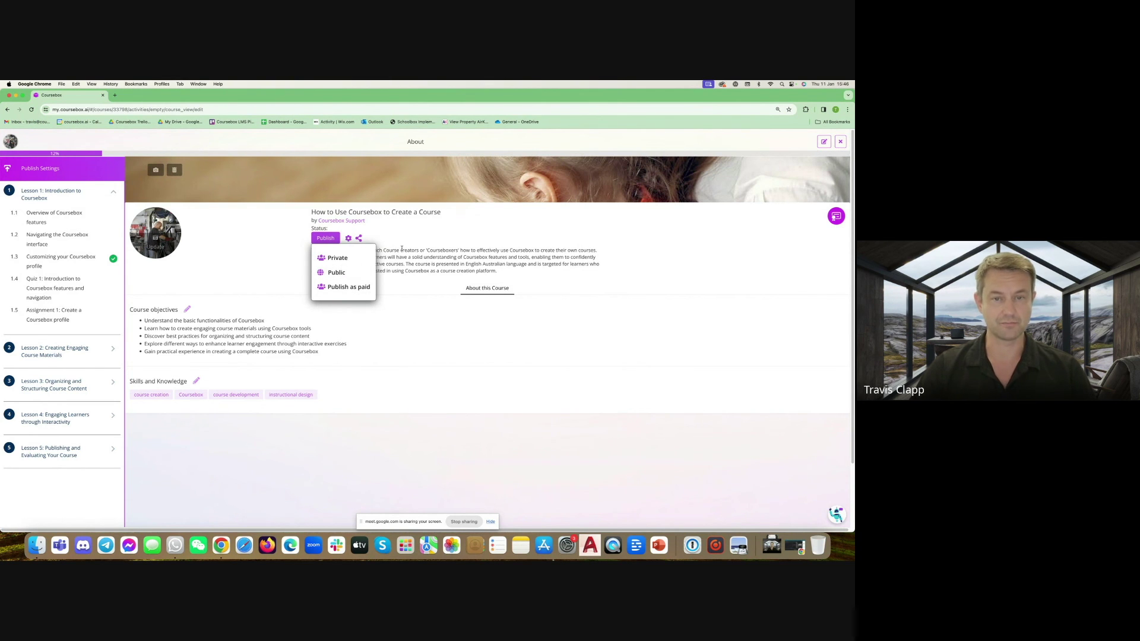
left_click(349, 238)
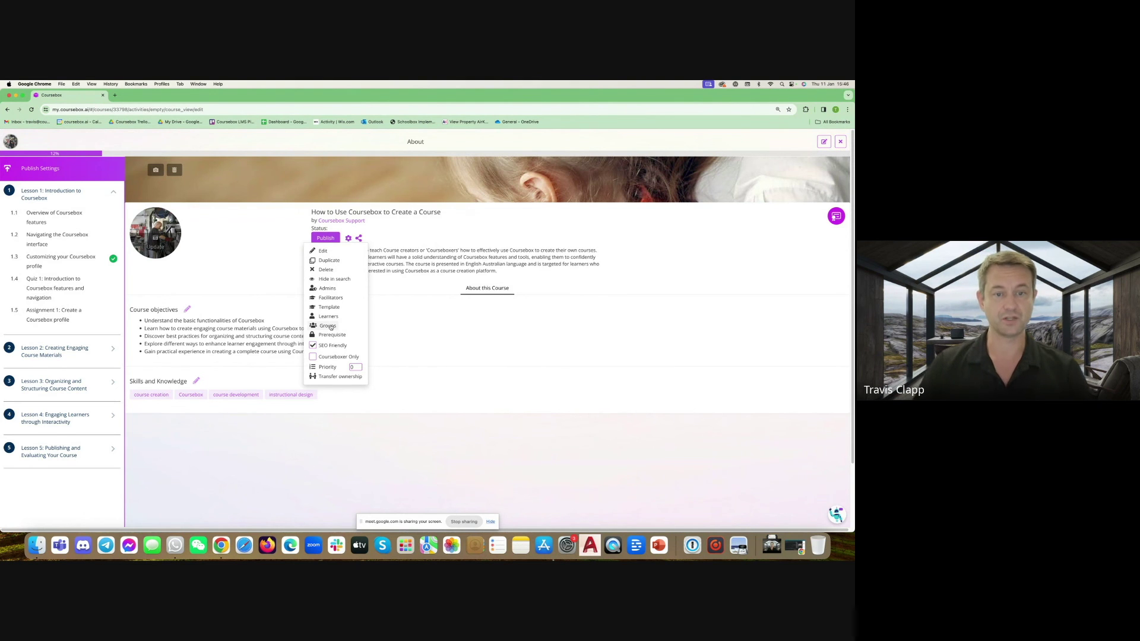
Review the sharing options and the Publish to LMS help, then close the menu.
left_click(359, 239)
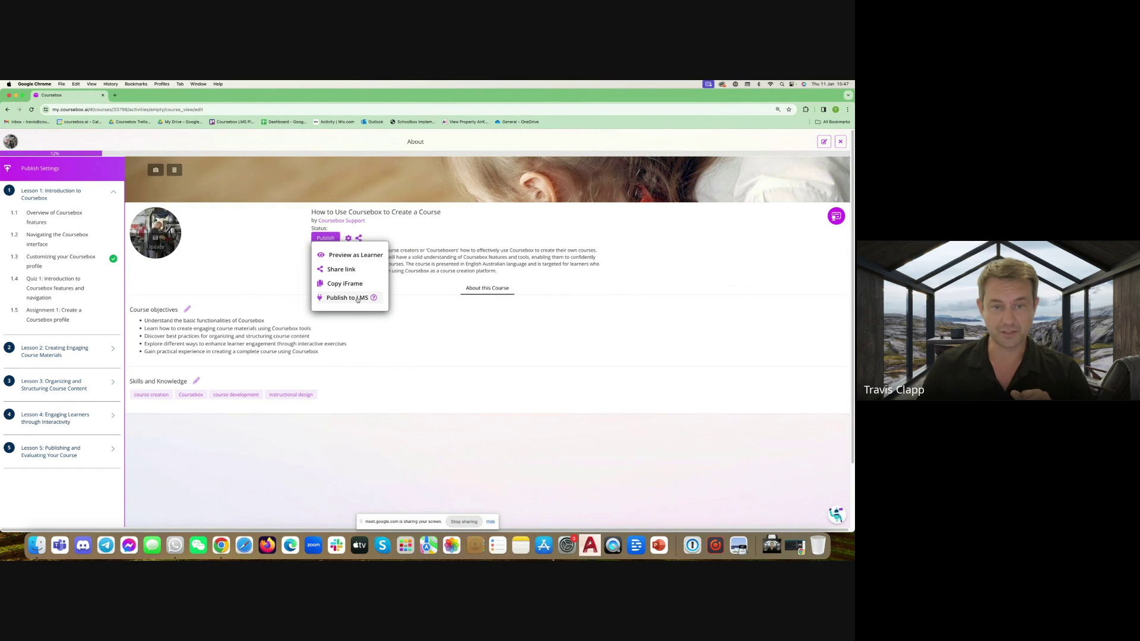
mouse_move(374, 299)
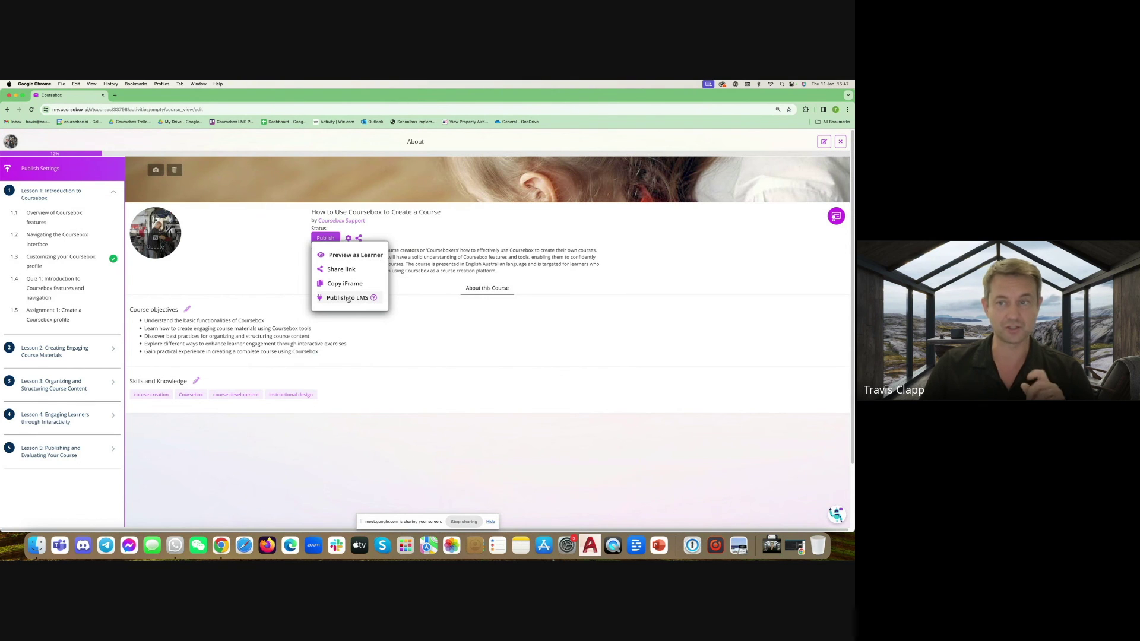
left_click(457, 250)
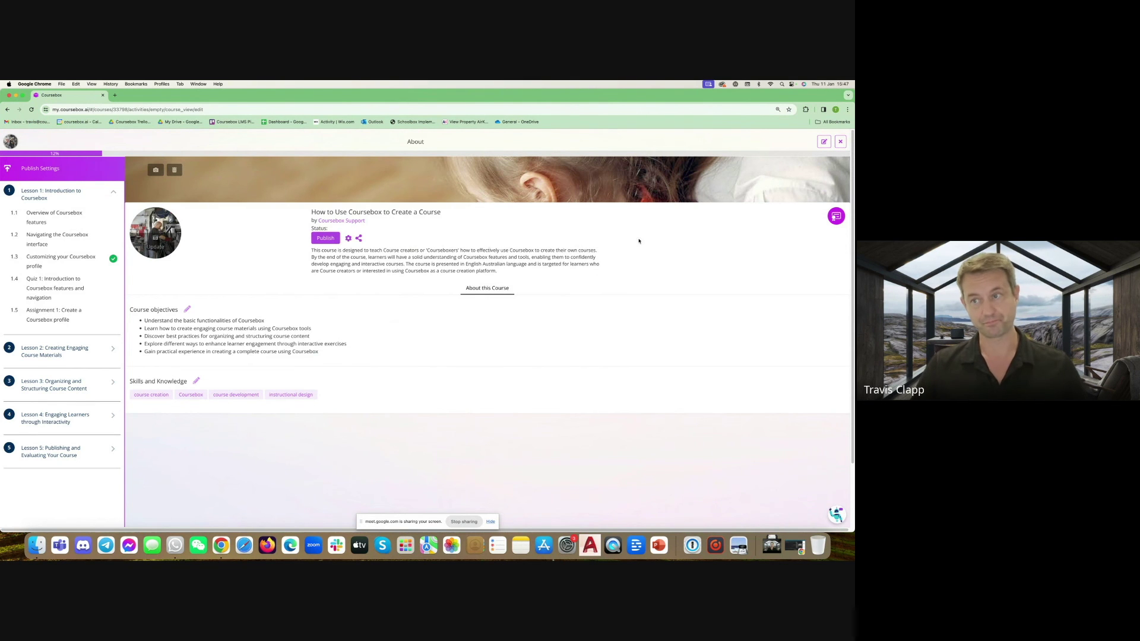
Open Certificates and inspect a certificate's course-inclusion popup, searching '@' then closing it unchanged.
left_click(837, 216)
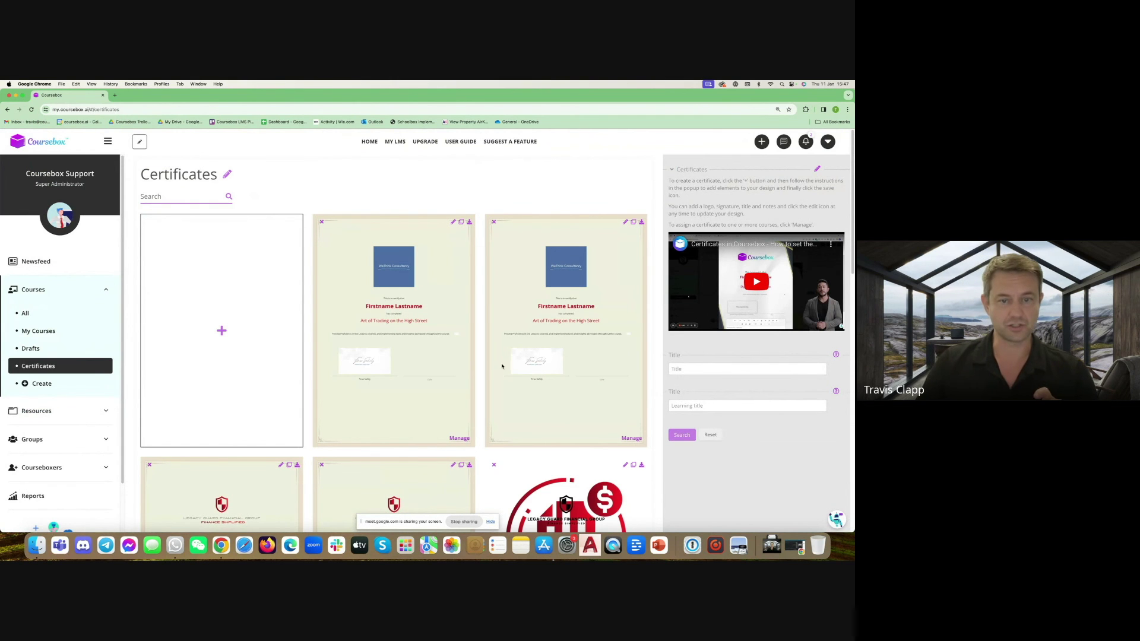
left_click(459, 439)
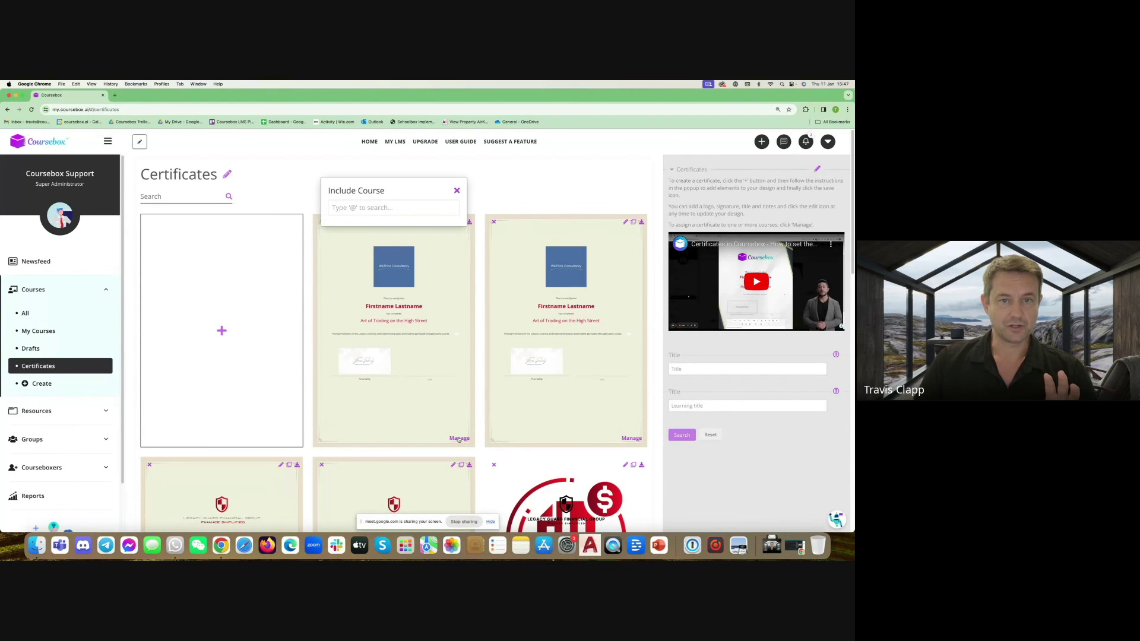
left_click(370, 207)
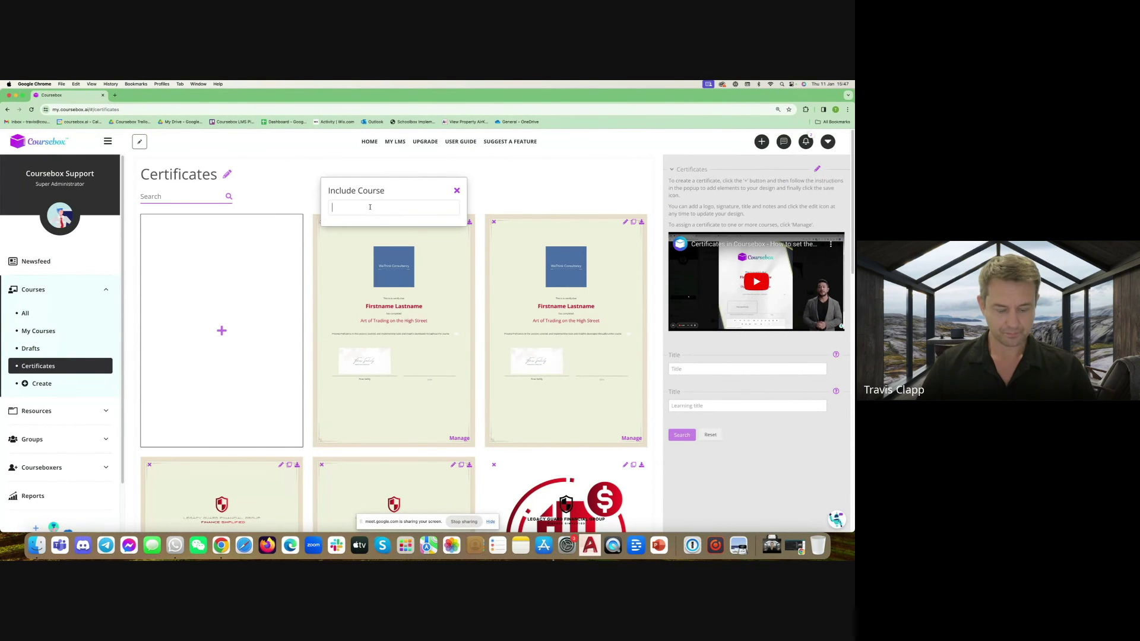
type("@")
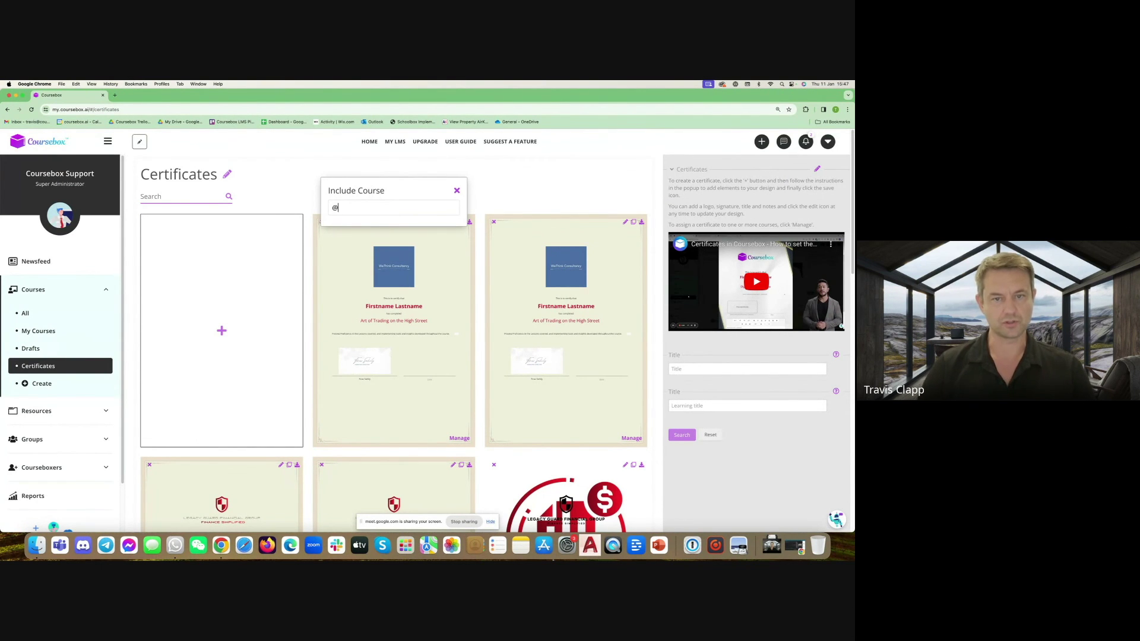
left_click(457, 190)
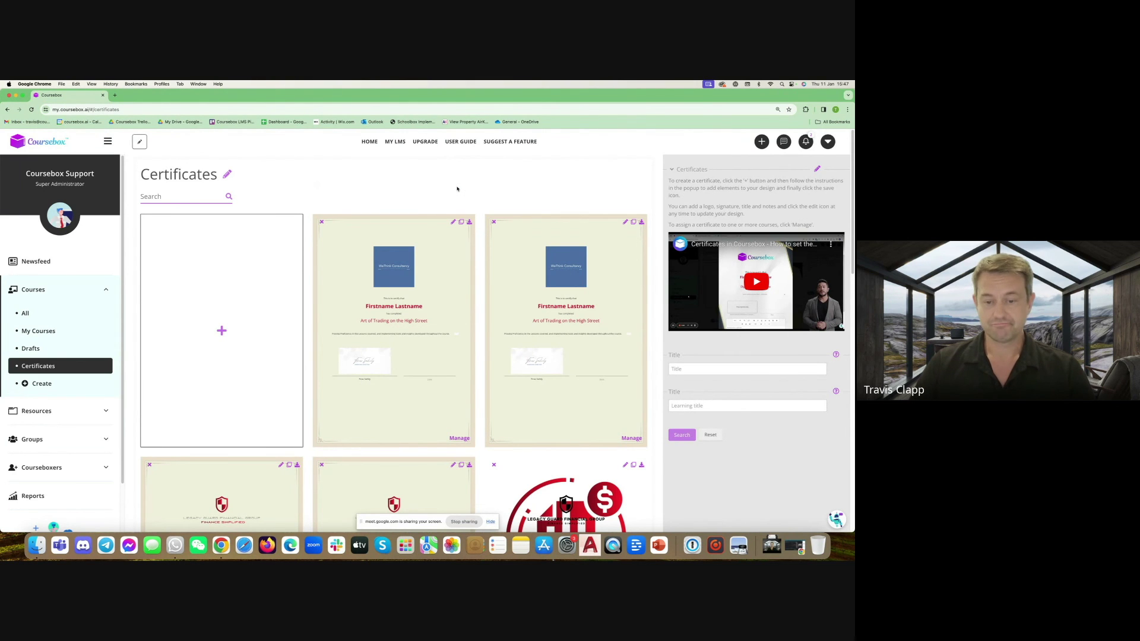